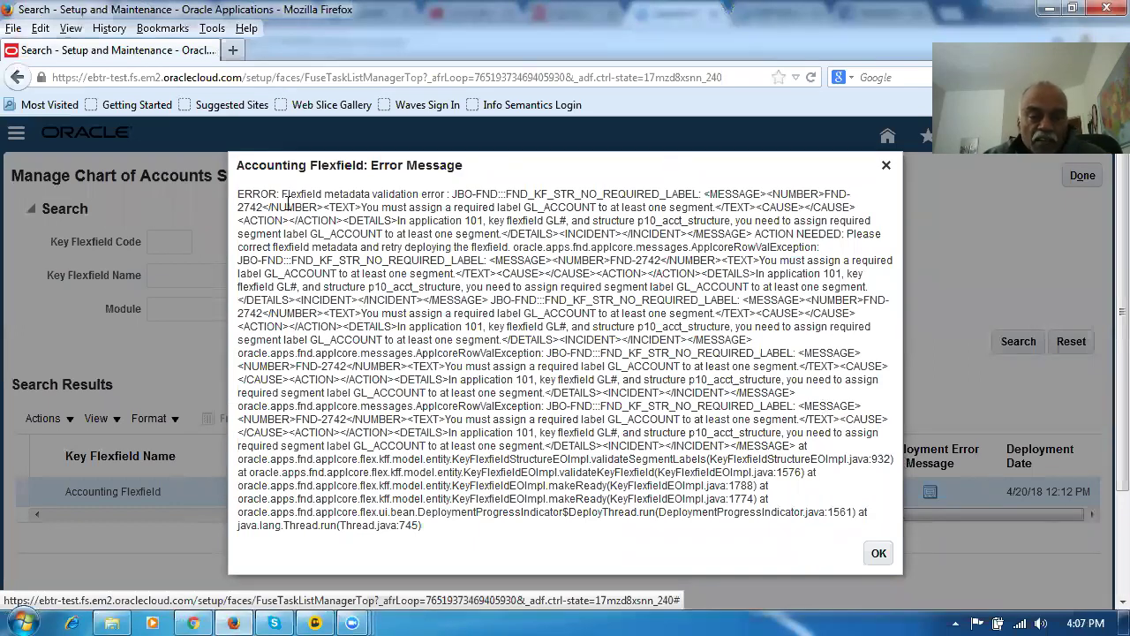
Step: Highlight the metadata validation, GL_ACCOUNT and p10_acct_structure phrases in the error, then close it
{"action": "left_click_drag", "start_coordinate": [288, 195], "coordinate": [409, 192]}
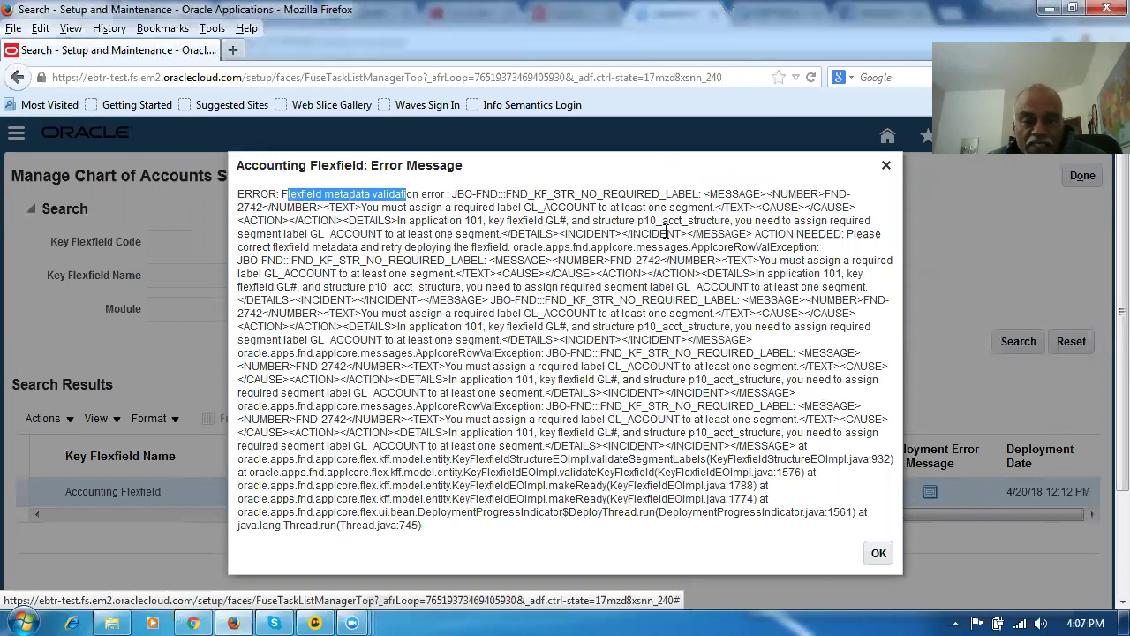
{"action": "left_click", "coordinate": [554, 245]}
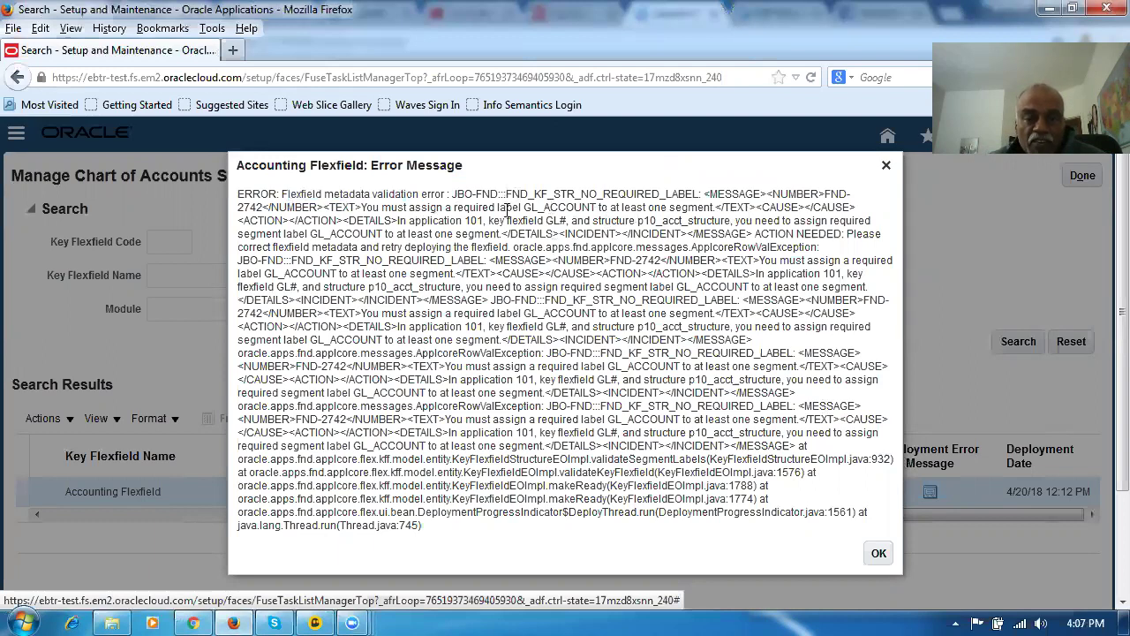
{"action": "left_click_drag", "start_coordinate": [529, 207], "coordinate": [597, 207]}
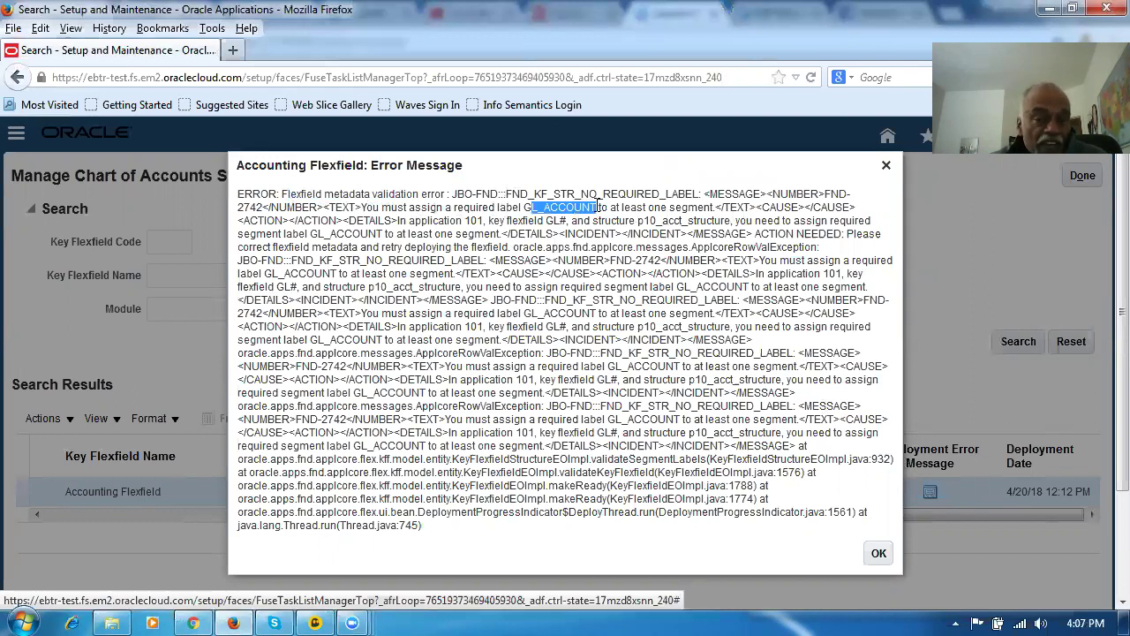
{"action": "left_click", "coordinate": [671, 215]}
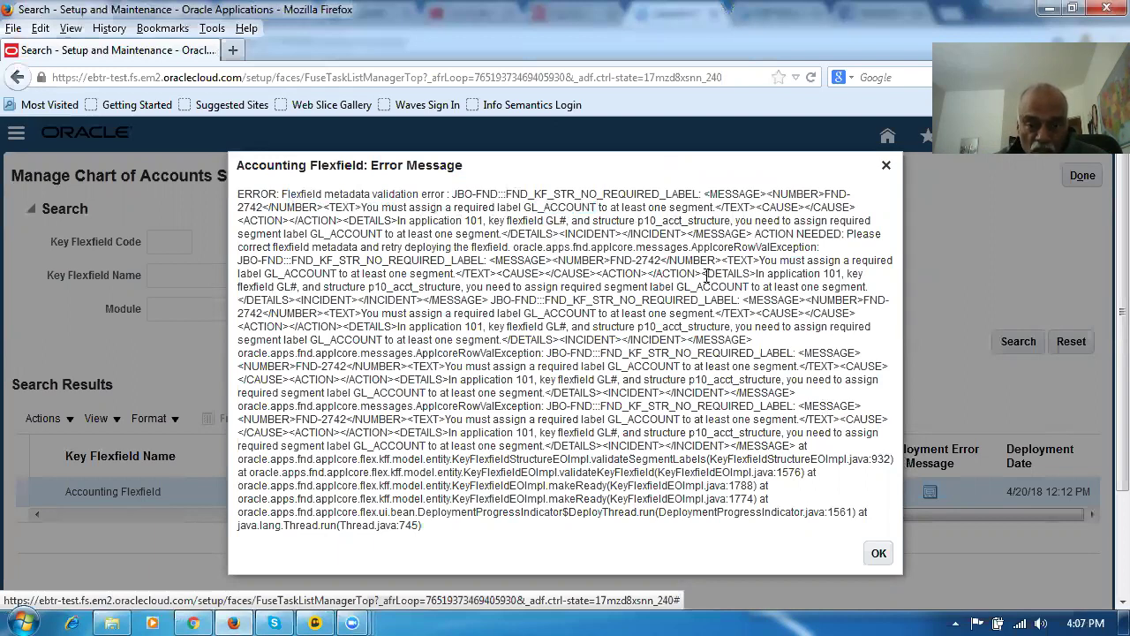
{"action": "left_click_drag", "start_coordinate": [640, 220], "coordinate": [731, 219]}
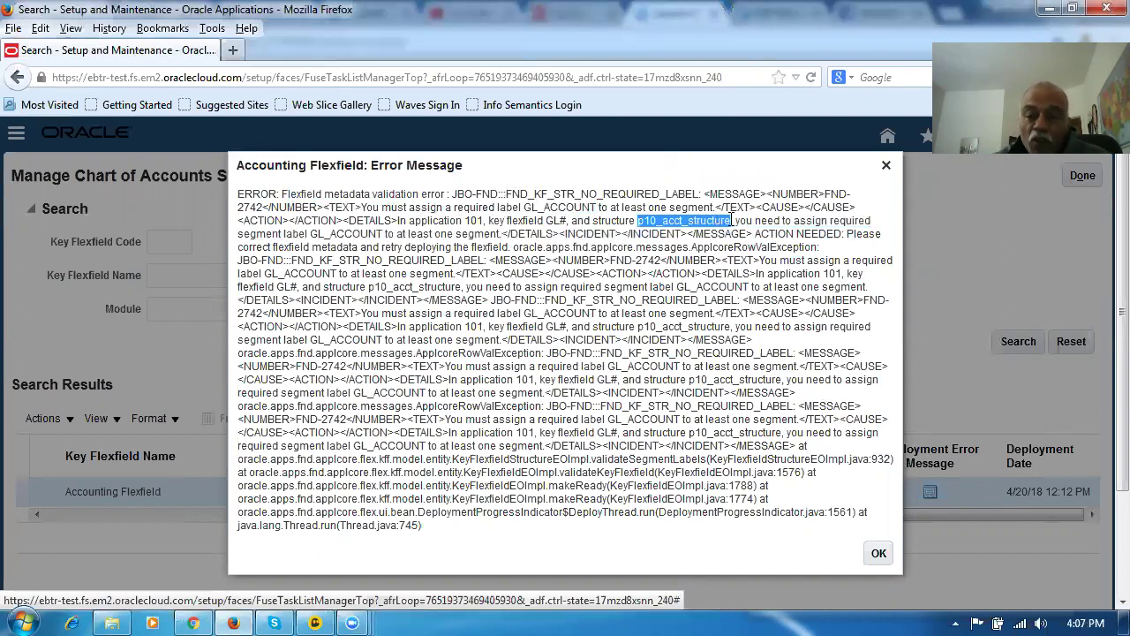
{"action": "left_click", "coordinate": [887, 165]}
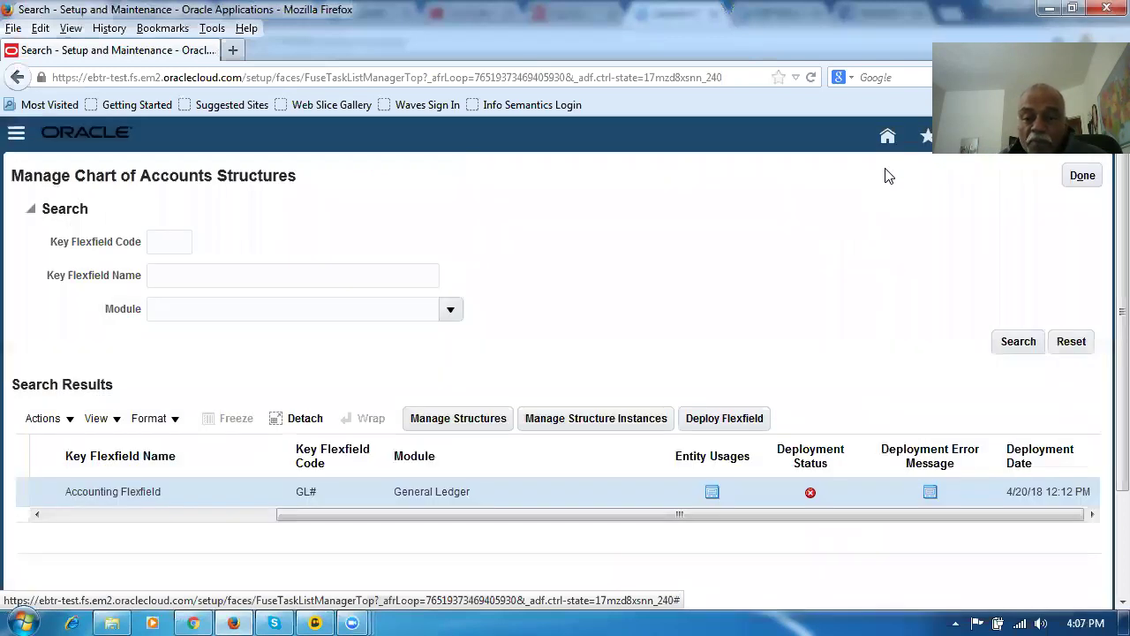
Step: Filter the Accounting Flexfield structures by code p10 and open p10_acct_structure for editing
{"action": "left_click", "coordinate": [465, 418]}
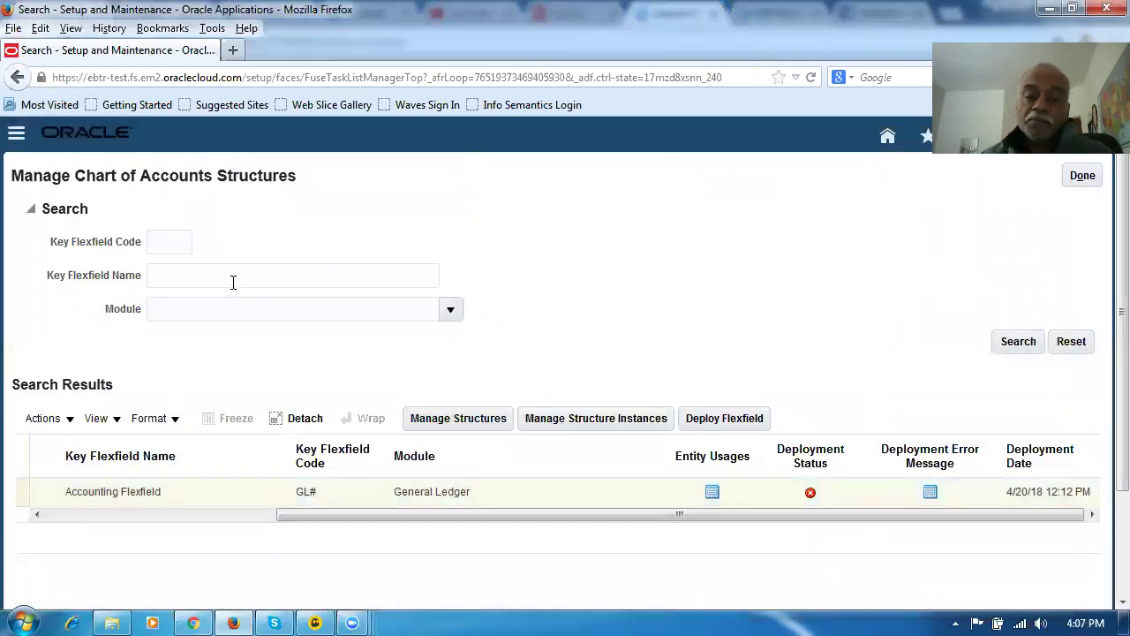
{"action": "left_click", "coordinate": [439, 418]}
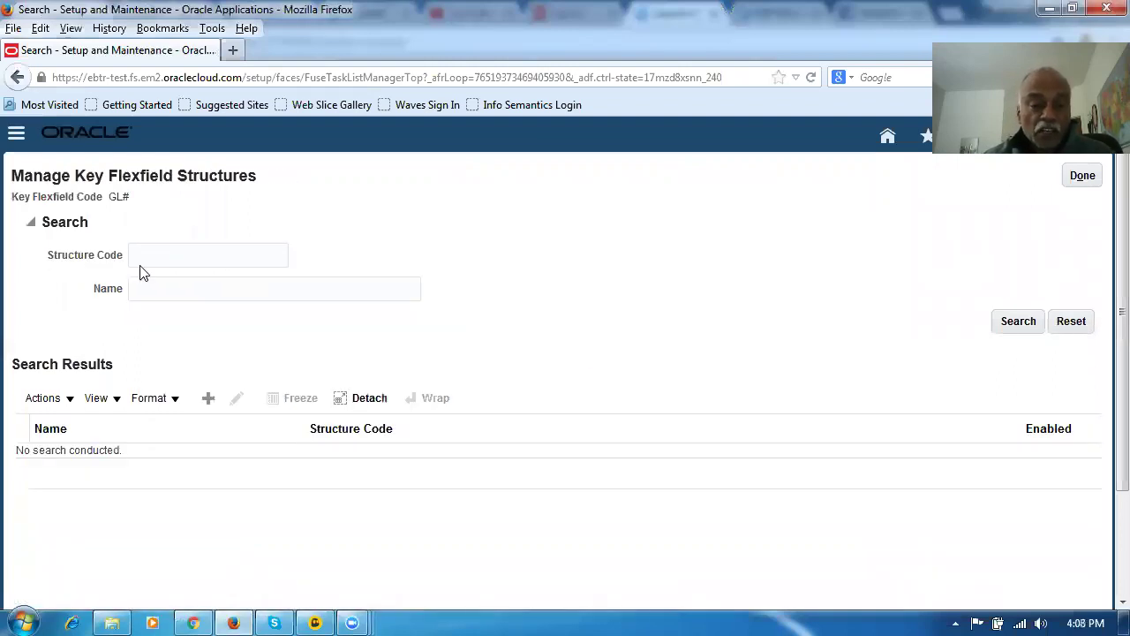
{"action": "left_click", "coordinate": [200, 256]}
{"action": "type", "text": "p10"}
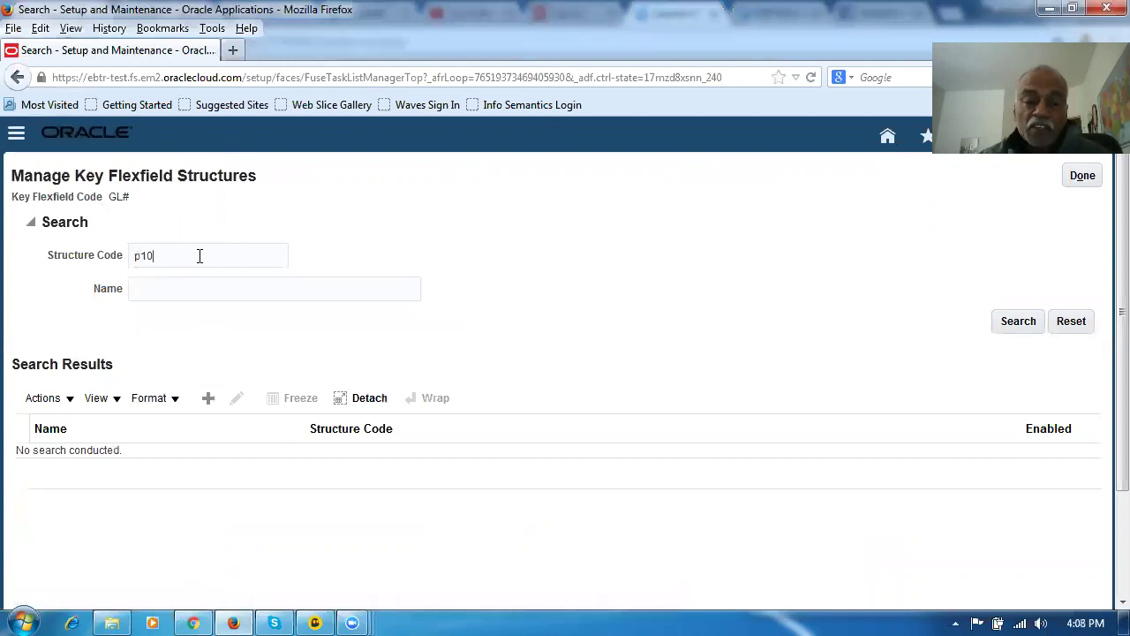
{"action": "key", "text": "Return"}
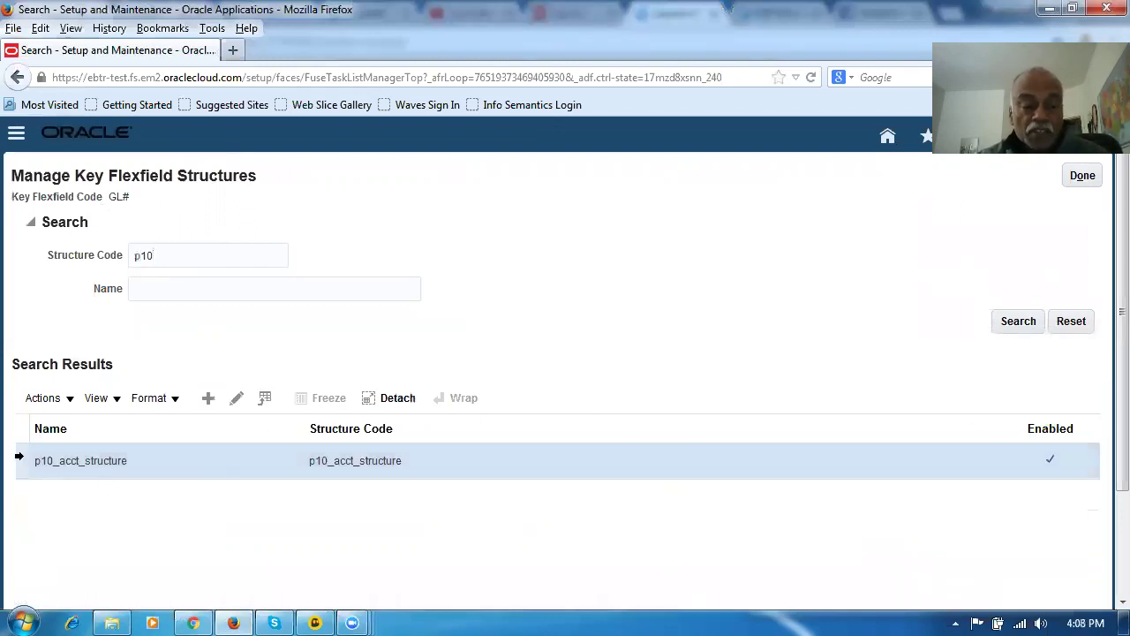
{"action": "left_click", "coordinate": [238, 399]}
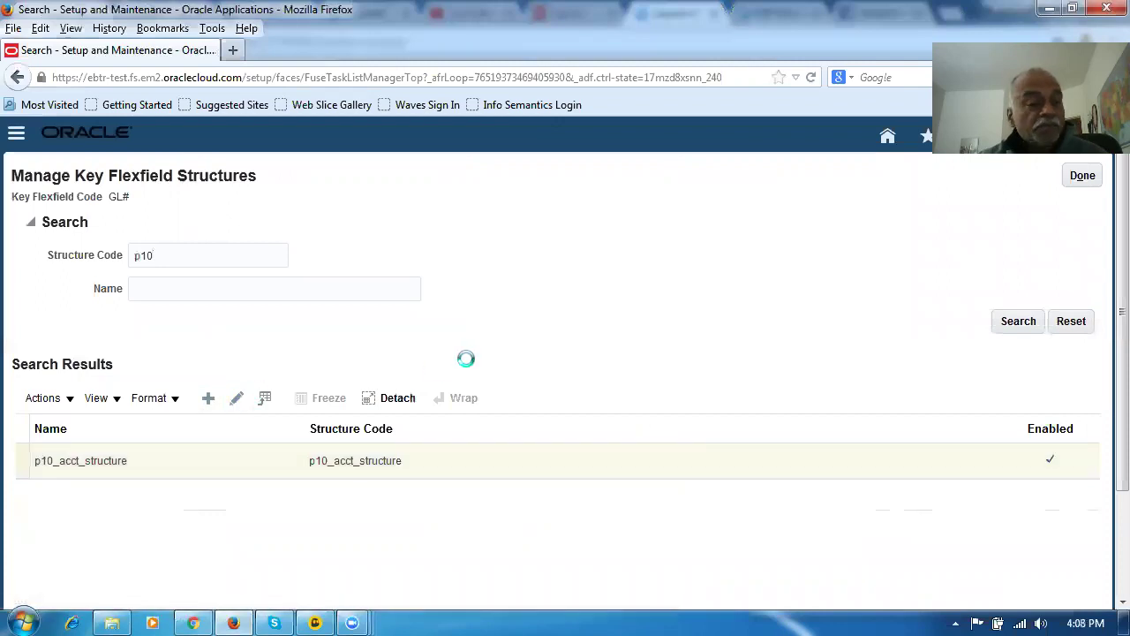
{"action": "scroll", "coordinate": [466, 369], "scroll_direction": "down", "scroll_amount": 3}
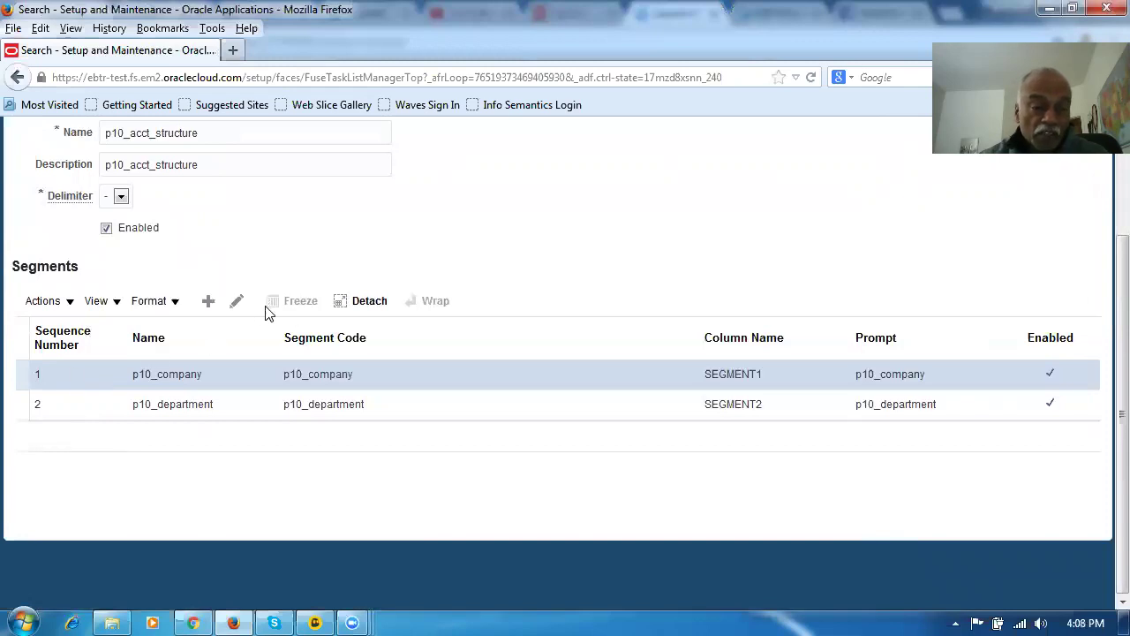
{"action": "left_click", "coordinate": [236, 301]}
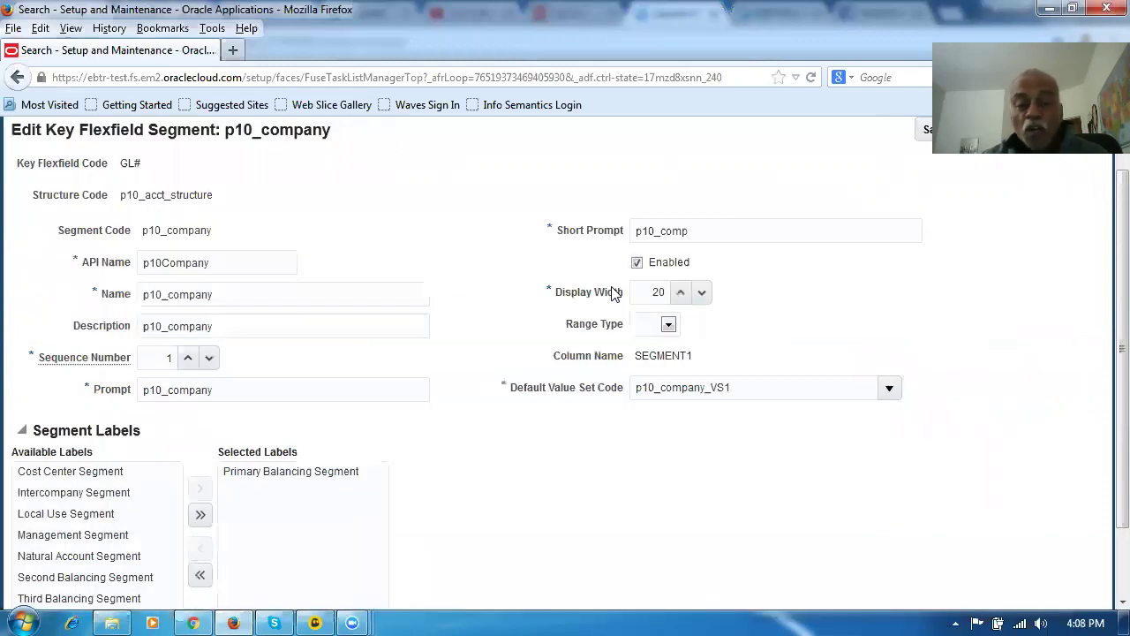
{"action": "scroll", "coordinate": [408, 358], "scroll_direction": "down", "scroll_amount": 3}
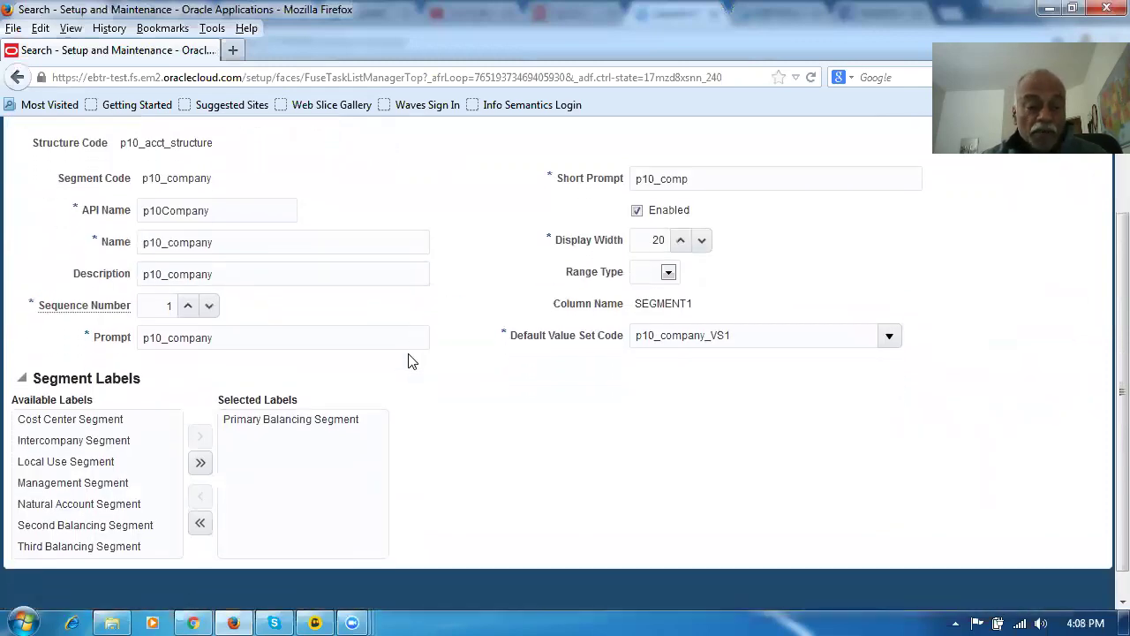
{"action": "left_click", "coordinate": [335, 397]}
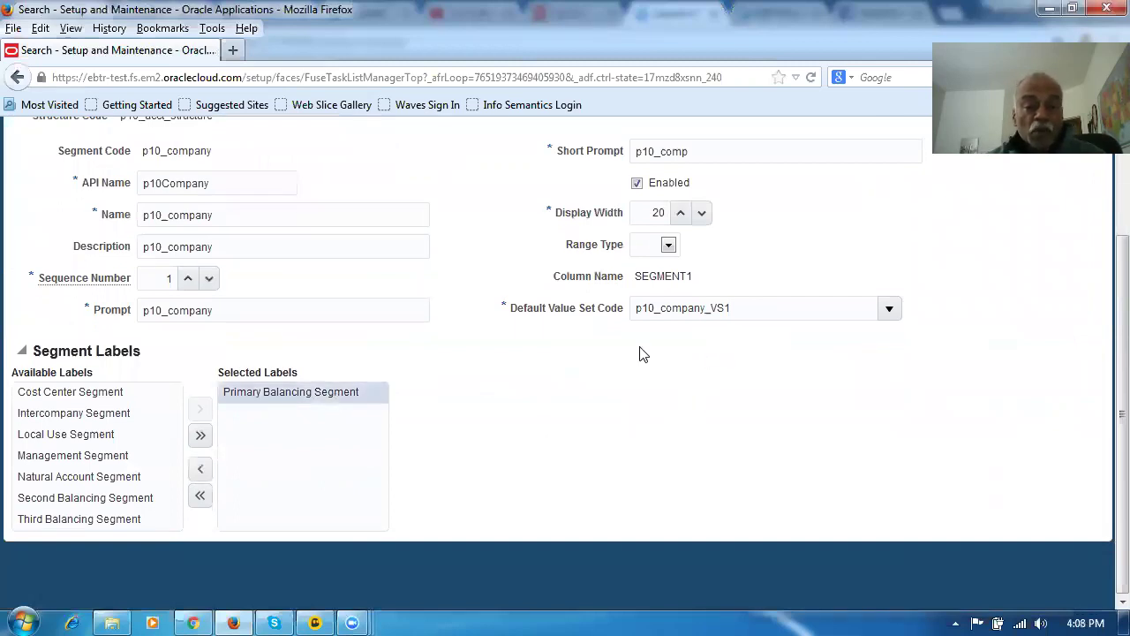
{"action": "scroll", "coordinate": [643, 352], "scroll_direction": "up", "scroll_amount": 3}
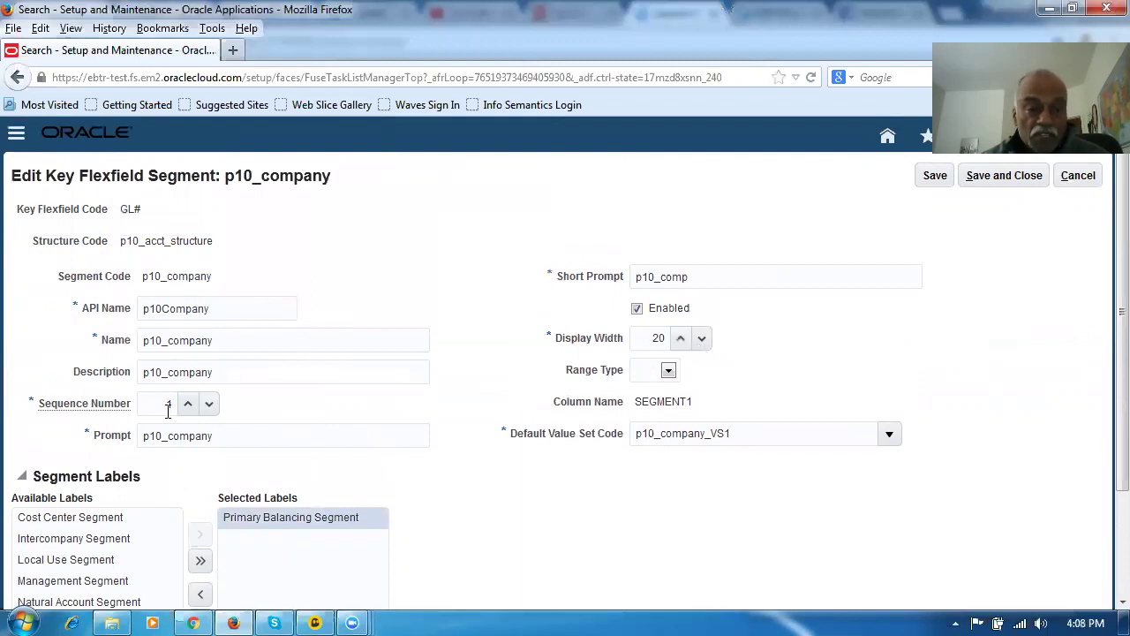
{"action": "left_click", "coordinate": [1085, 178]}
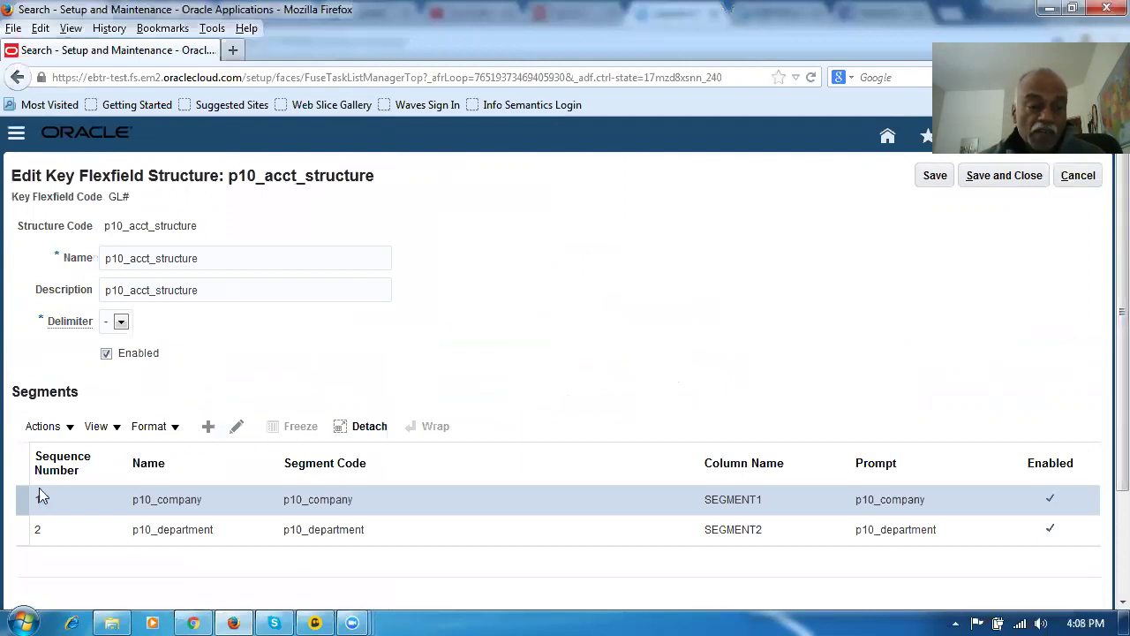
{"action": "left_click", "coordinate": [15, 527]}
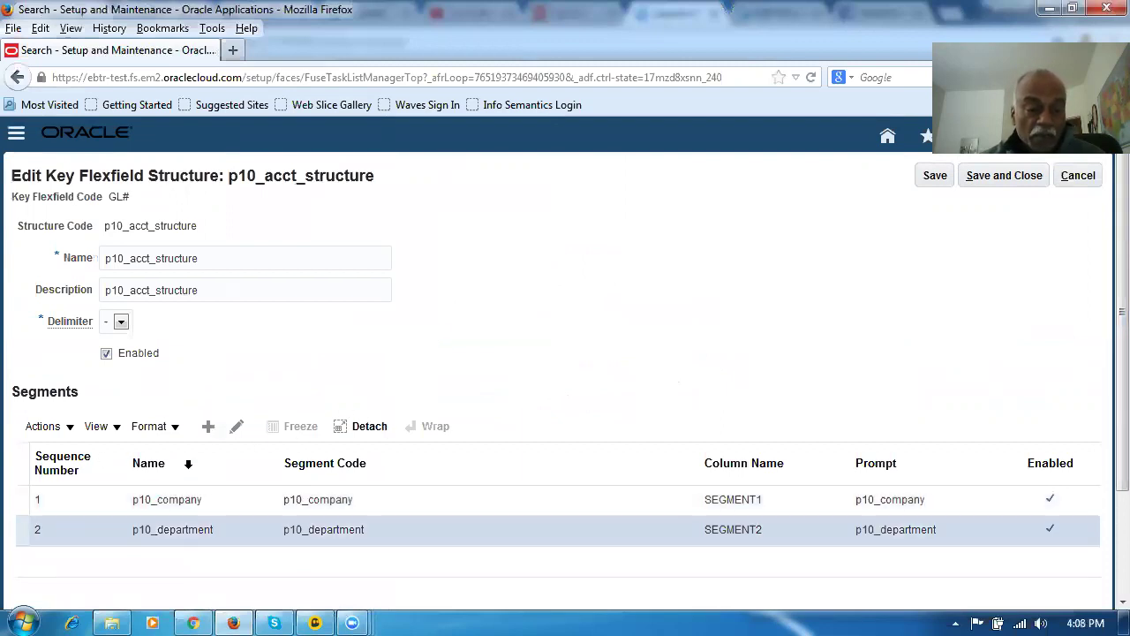
{"action": "left_click", "coordinate": [247, 429]}
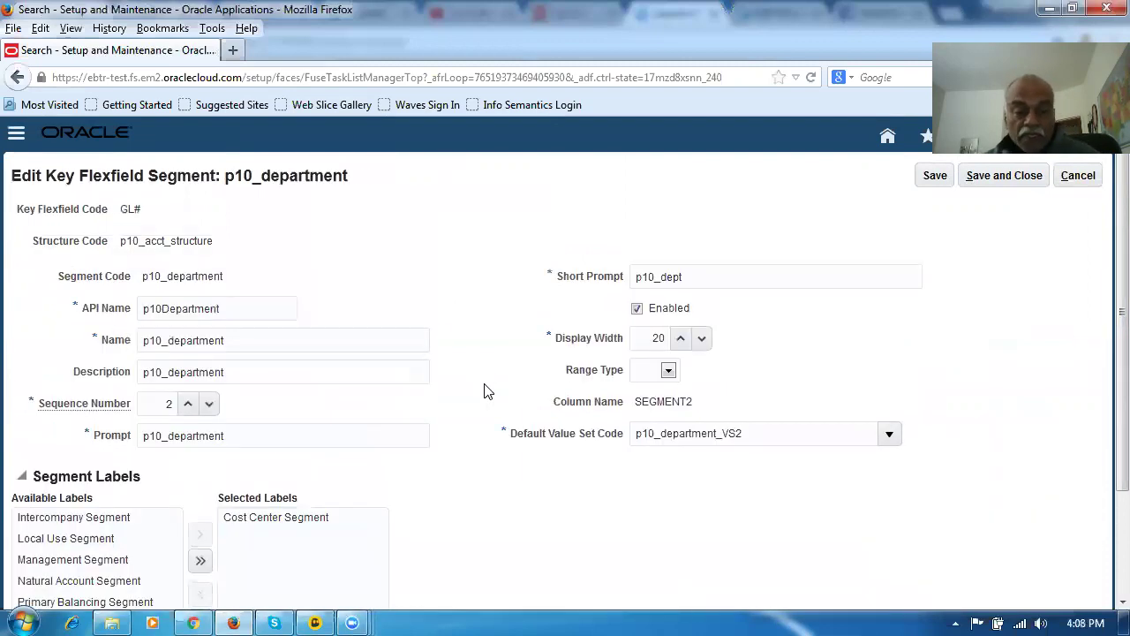
{"action": "left_click", "coordinate": [311, 522]}
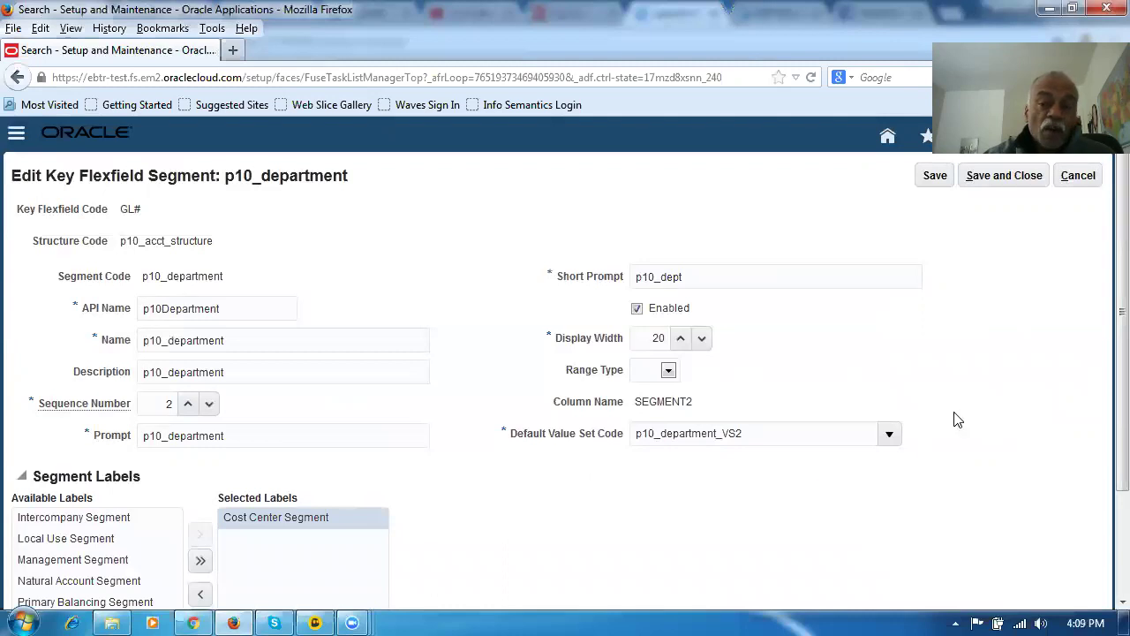
{"action": "left_click", "coordinate": [1076, 176]}
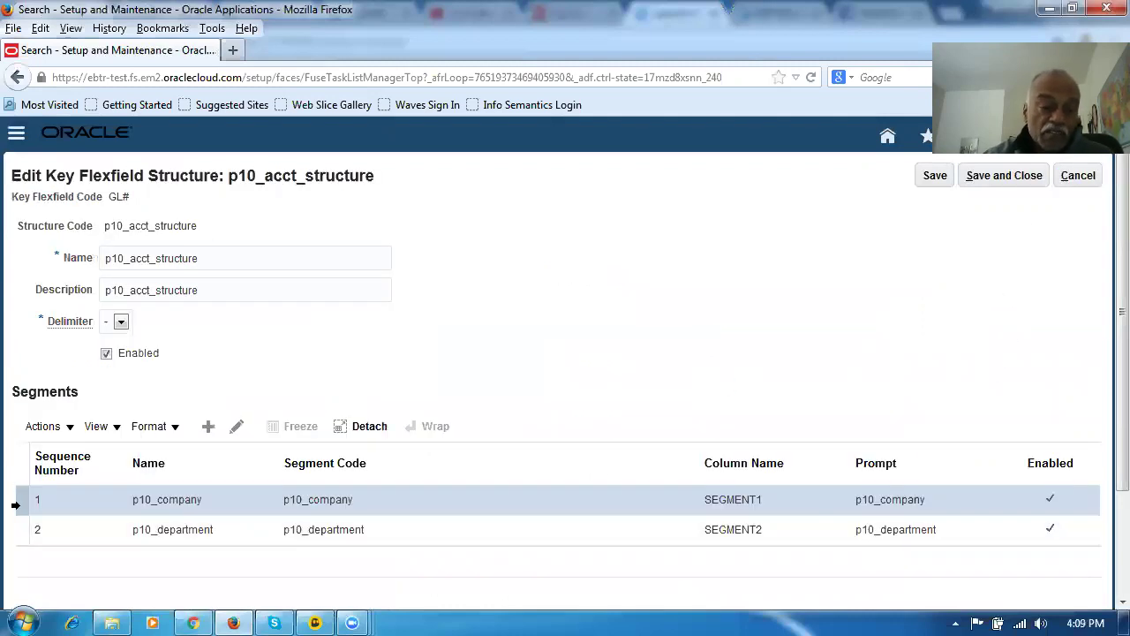
Step: Uncheck Enabled on p10_acct_structure, then save and return to the Chart of Accounts Structures list
{"action": "left_click", "coordinate": [15, 527]}
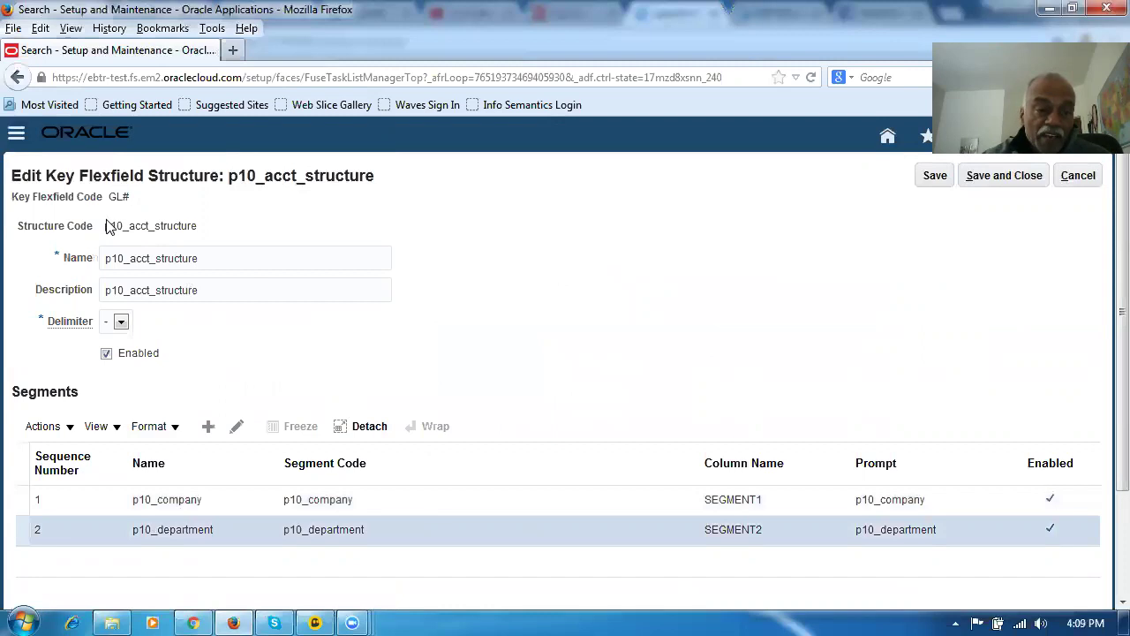
{"action": "left_click_drag", "start_coordinate": [106, 225], "coordinate": [198, 228]}
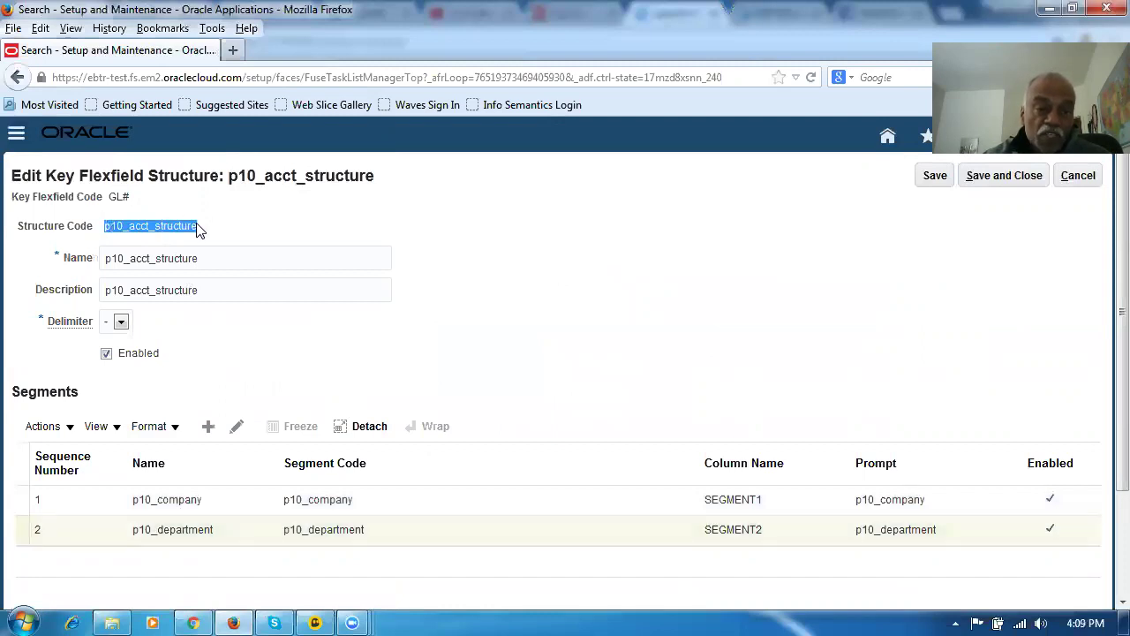
{"action": "left_click", "coordinate": [279, 353]}
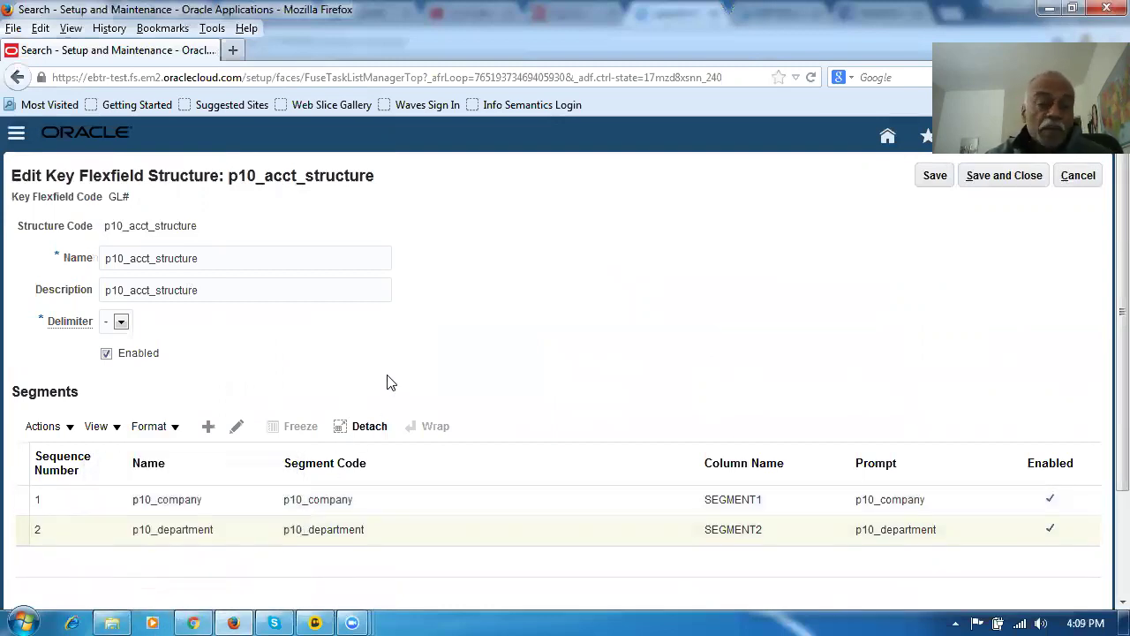
{"action": "left_click", "coordinate": [108, 355]}
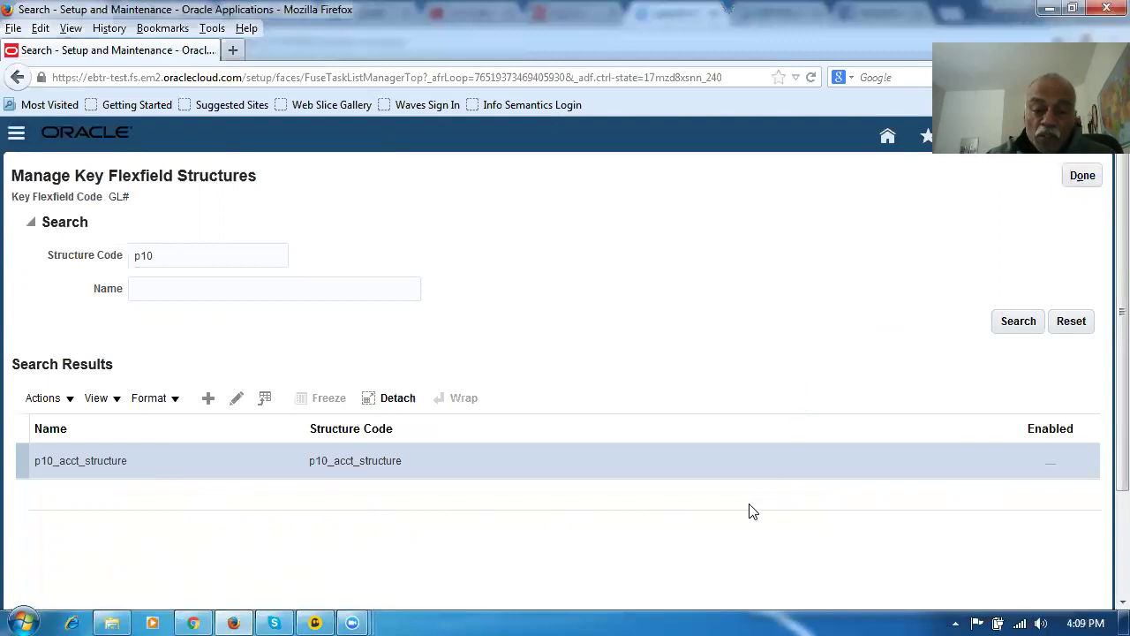
{"action": "left_click", "coordinate": [1080, 177]}
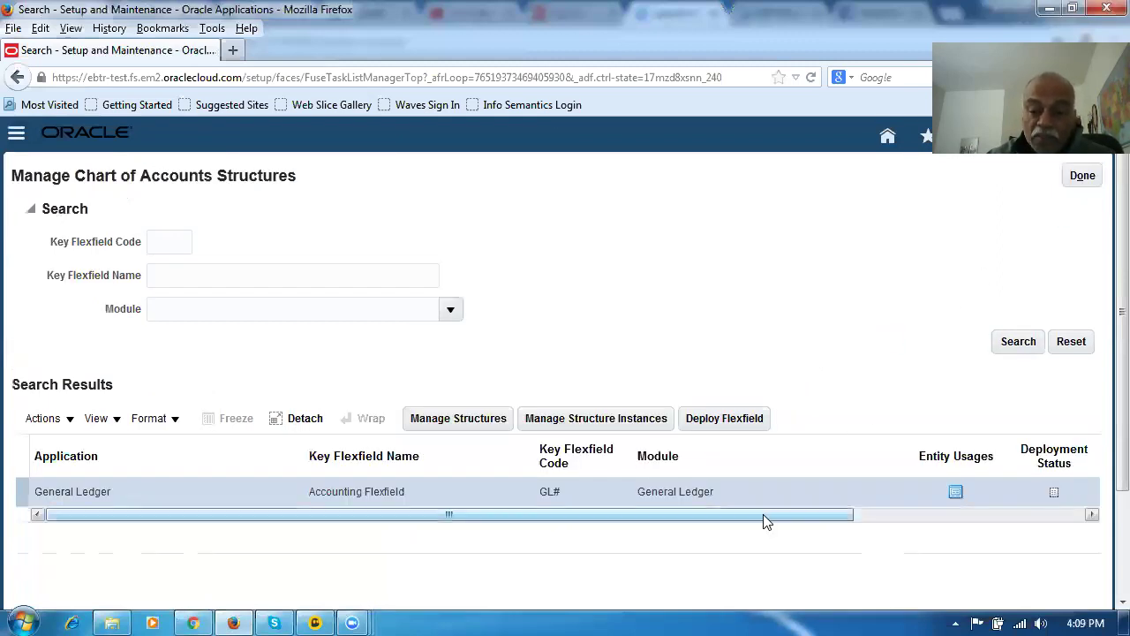
Step: Redeploy the Accounting Flexfield, which ends with 1 error and 6 warnings
{"action": "left_click", "coordinate": [763, 514]}
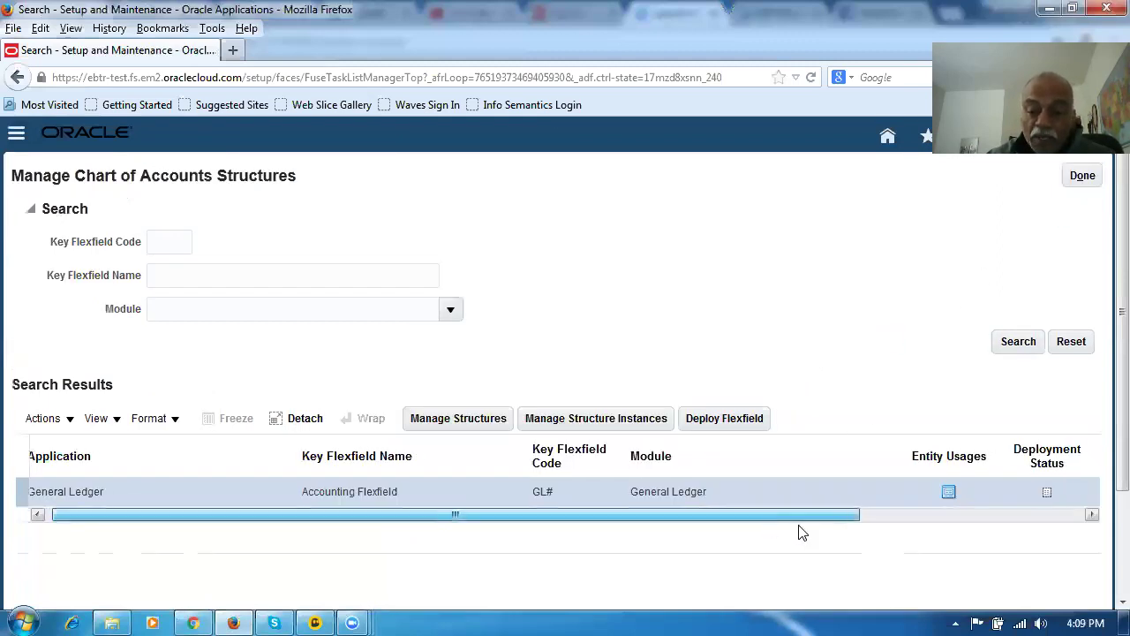
{"action": "left_click", "coordinate": [733, 420]}
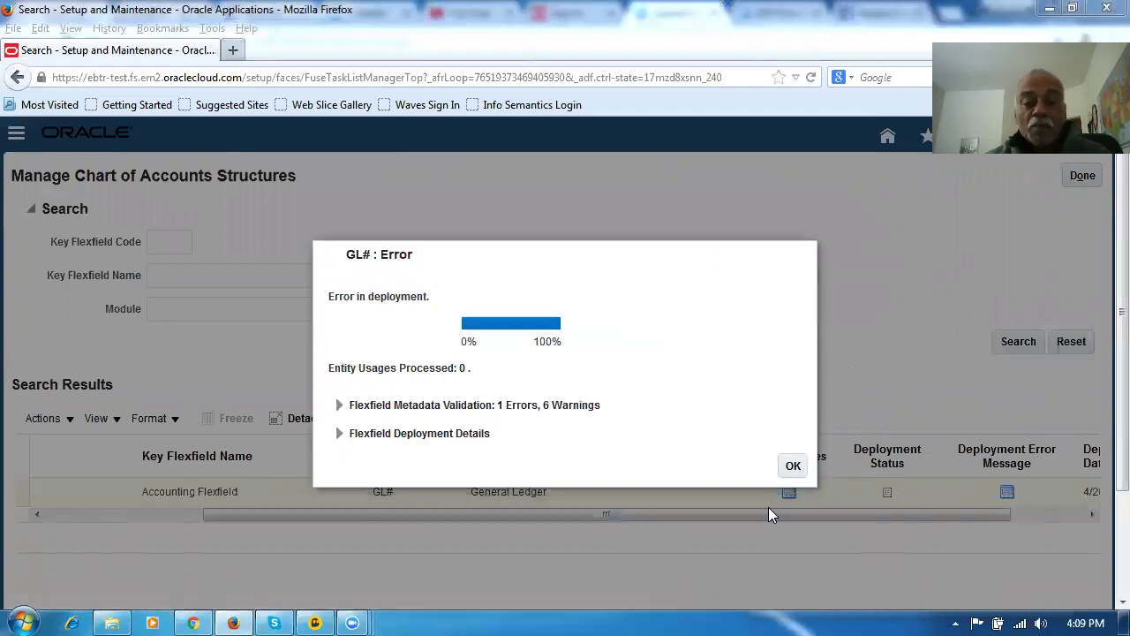
Step: Expand Flexfield Metadata Validation and review the ARR_COA_001 tree and GL_INTERCOMPANY warnings
{"action": "left_click", "coordinate": [338, 406]}
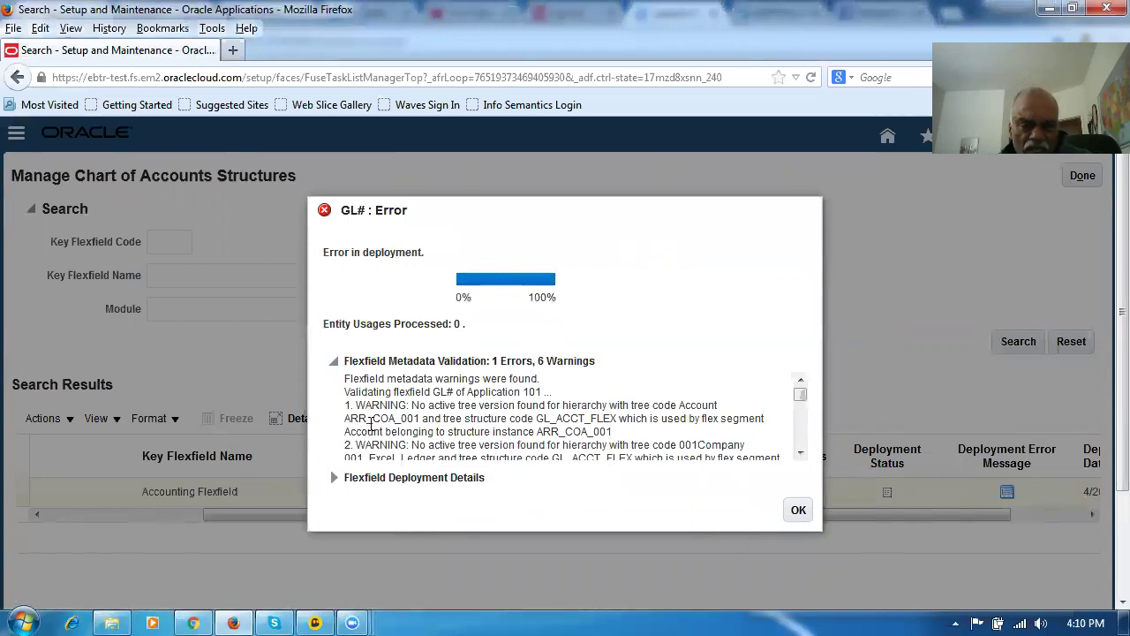
{"action": "left_click_drag", "start_coordinate": [345, 419], "coordinate": [429, 420]}
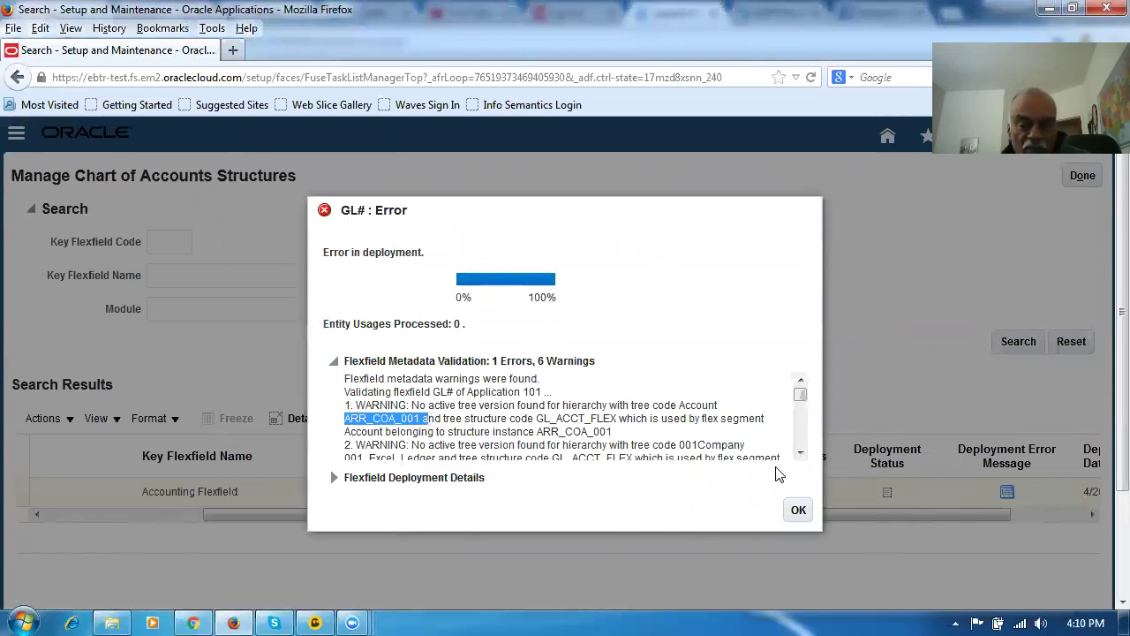
{"action": "left_click_drag", "start_coordinate": [800, 397], "coordinate": [813, 414]}
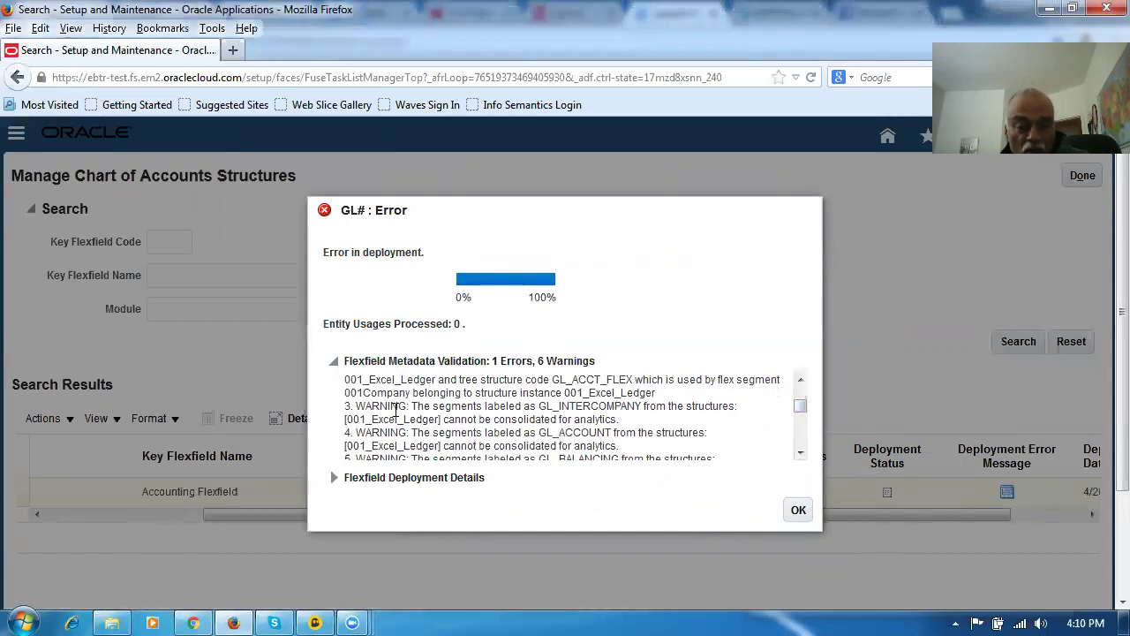
{"action": "left_click_drag", "start_coordinate": [390, 407], "coordinate": [494, 422]}
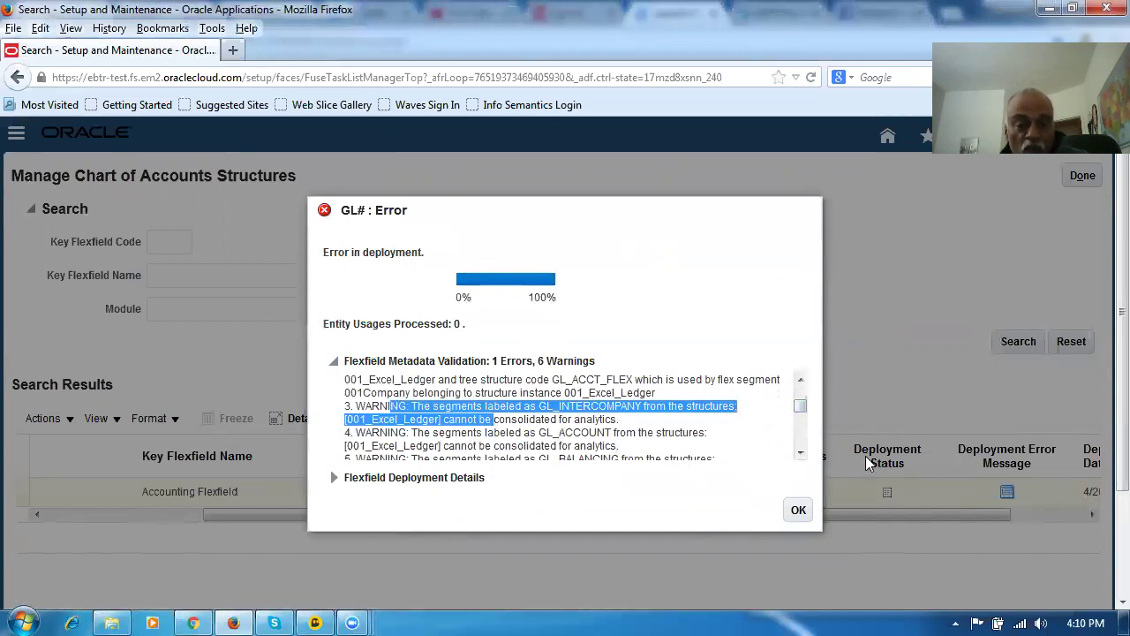
{"action": "left_click_drag", "start_coordinate": [798, 407], "coordinate": [814, 399]}
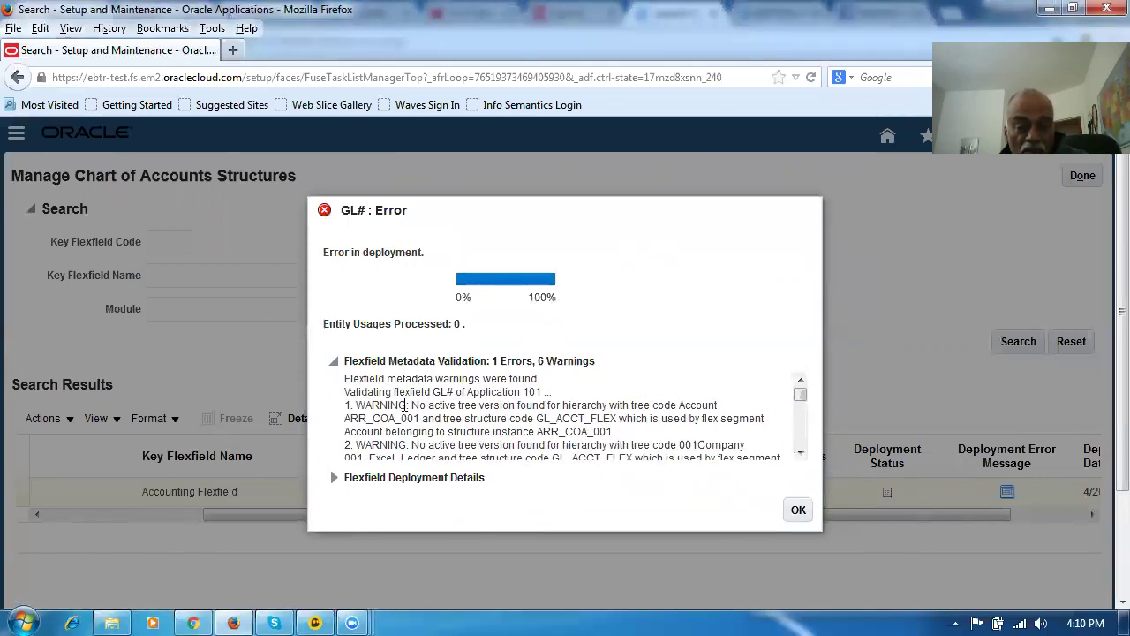
{"action": "left_click_drag", "start_coordinate": [406, 402], "coordinate": [447, 420]}
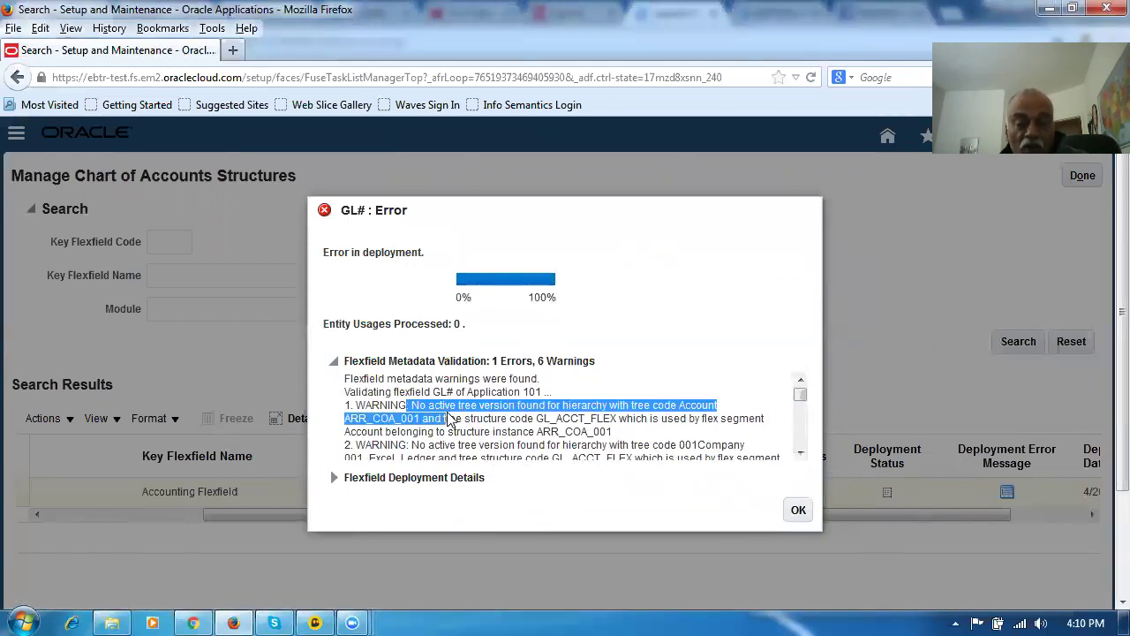
{"action": "left_click", "coordinate": [649, 449]}
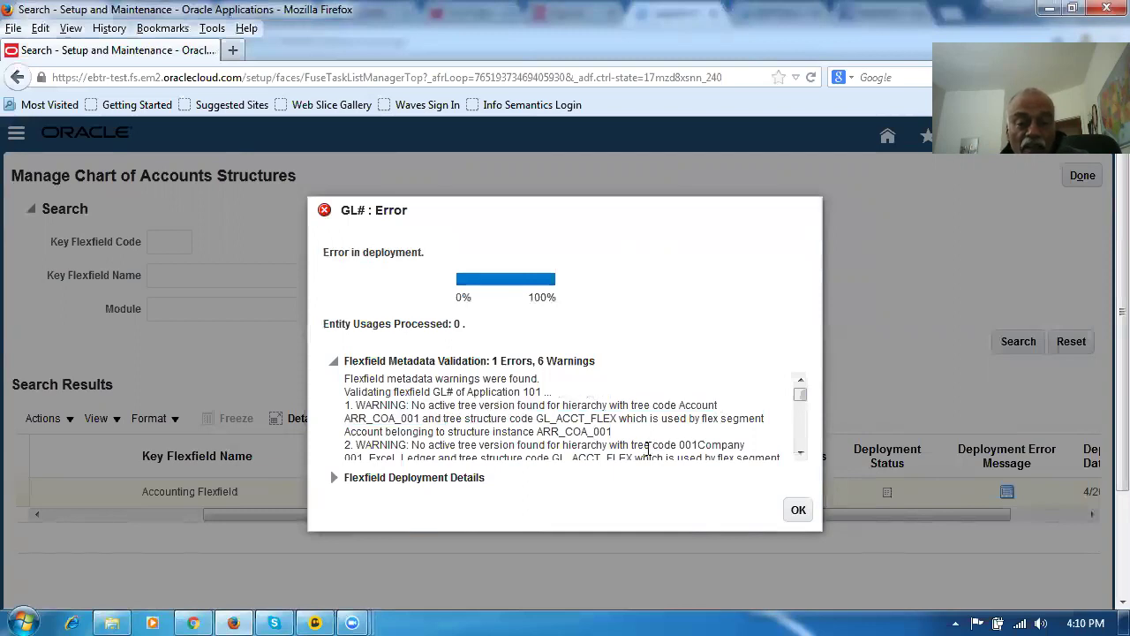
Step: Read the error that p10_acct_structure lacks the GL_ACCOUNT label, then close the dialog
{"action": "left_click", "coordinate": [800, 452]}
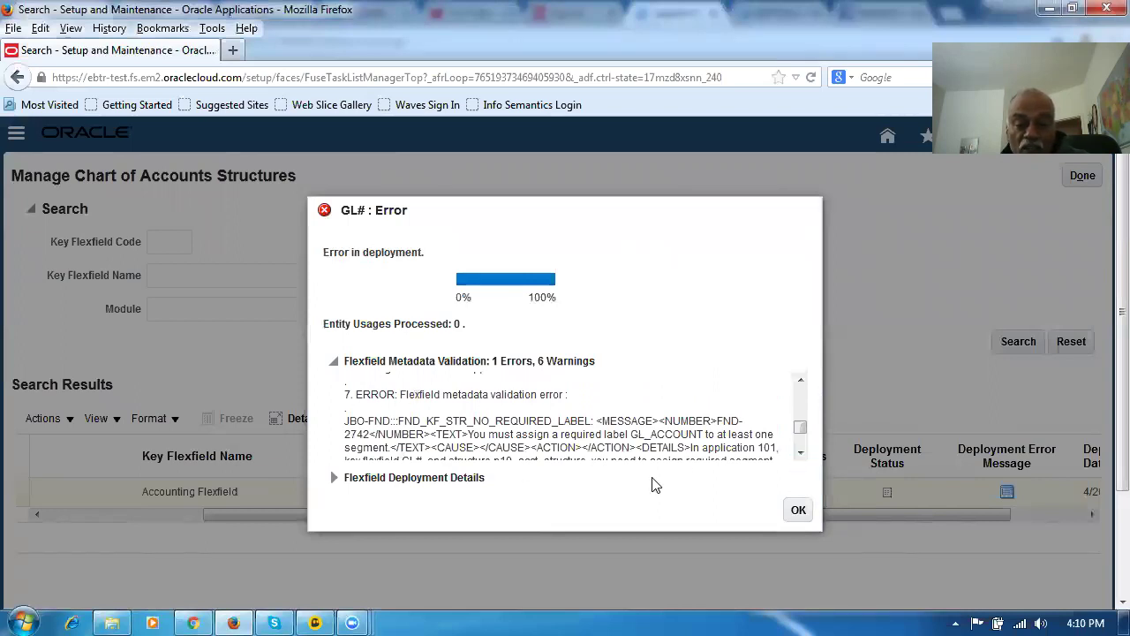
{"action": "left_click", "coordinate": [801, 454]}
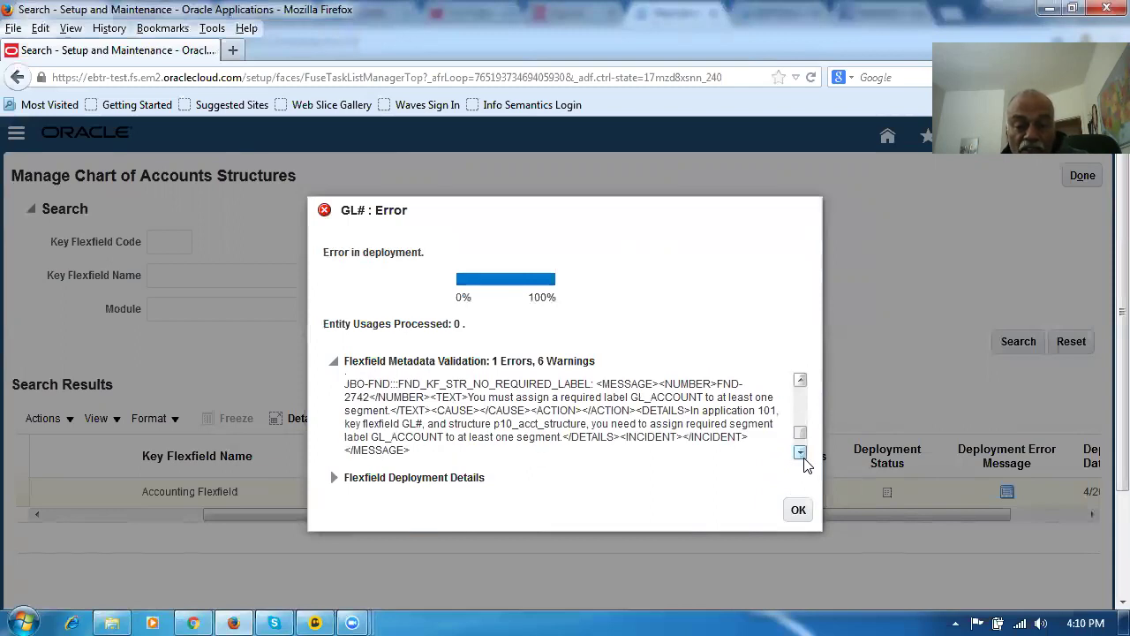
{"action": "left_click_drag", "start_coordinate": [483, 424], "coordinate": [623, 430]}
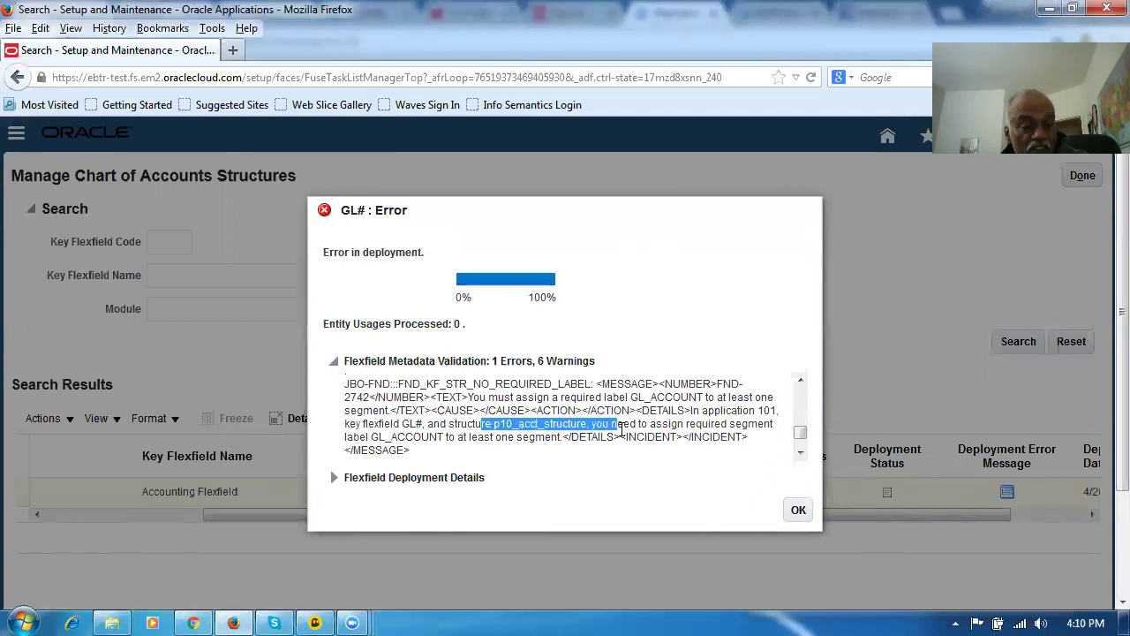
{"action": "left_click_drag", "start_coordinate": [620, 427], "coordinate": [623, 427]}
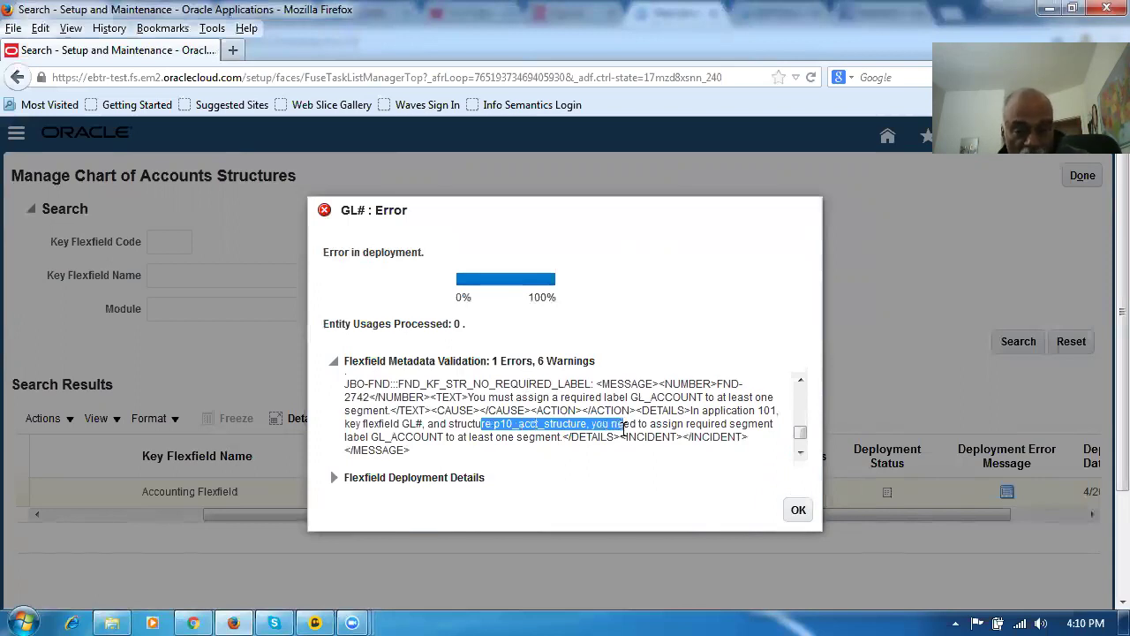
{"action": "left_click_drag", "start_coordinate": [624, 427], "coordinate": [770, 447]}
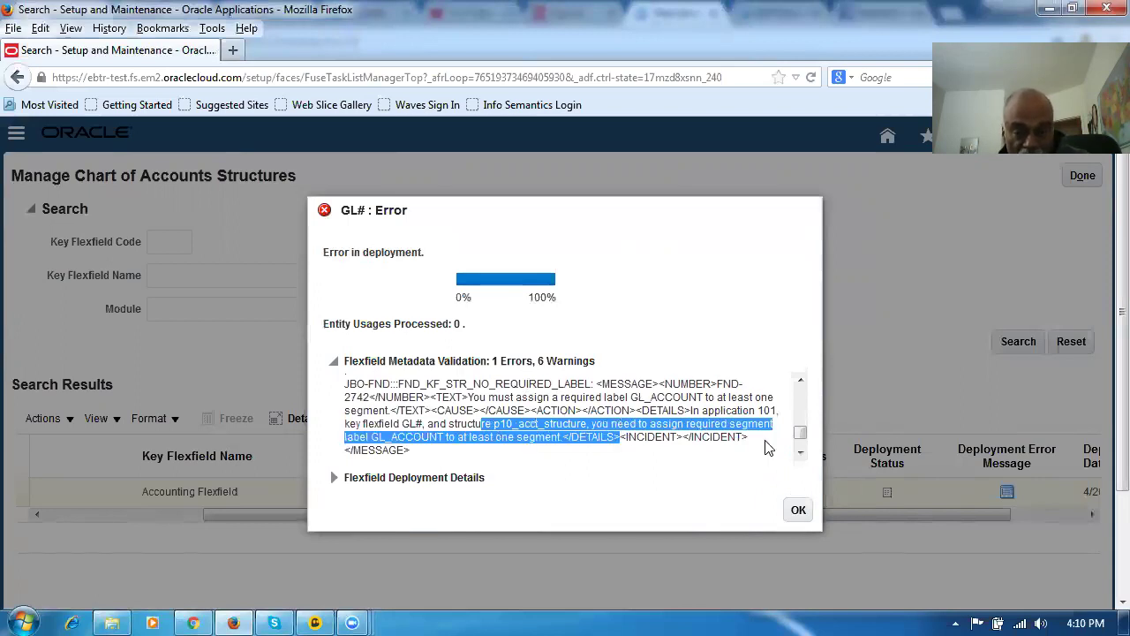
{"action": "left_click", "coordinate": [800, 380]}
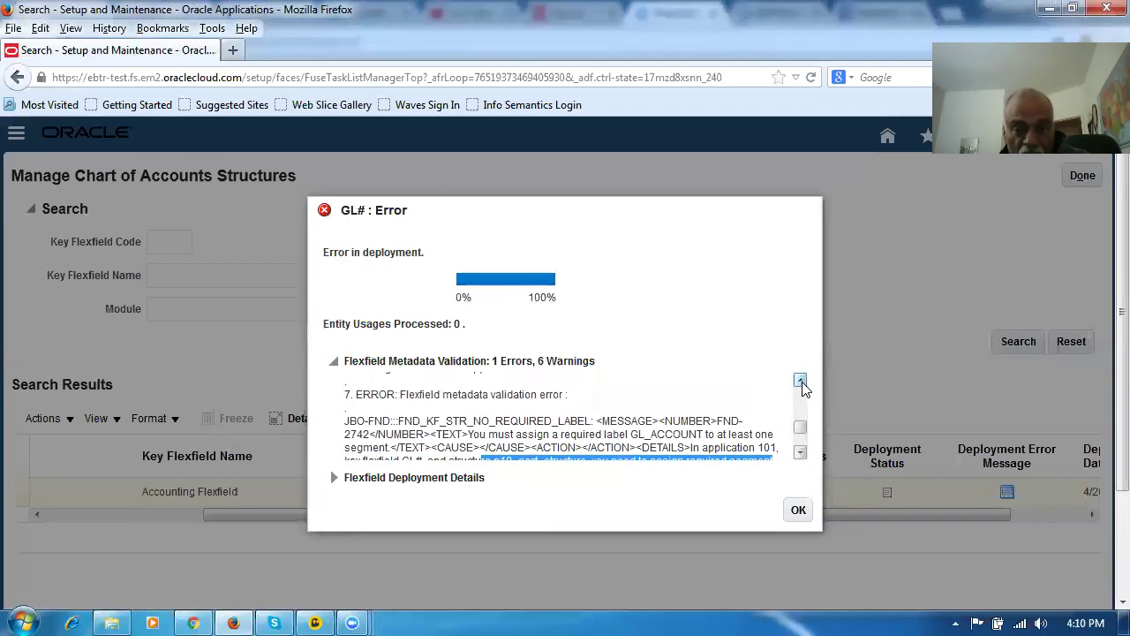
{"action": "left_click", "coordinate": [800, 452]}
{"action": "left_click", "coordinate": [800, 452]}
{"action": "left_click", "coordinate": [799, 510]}
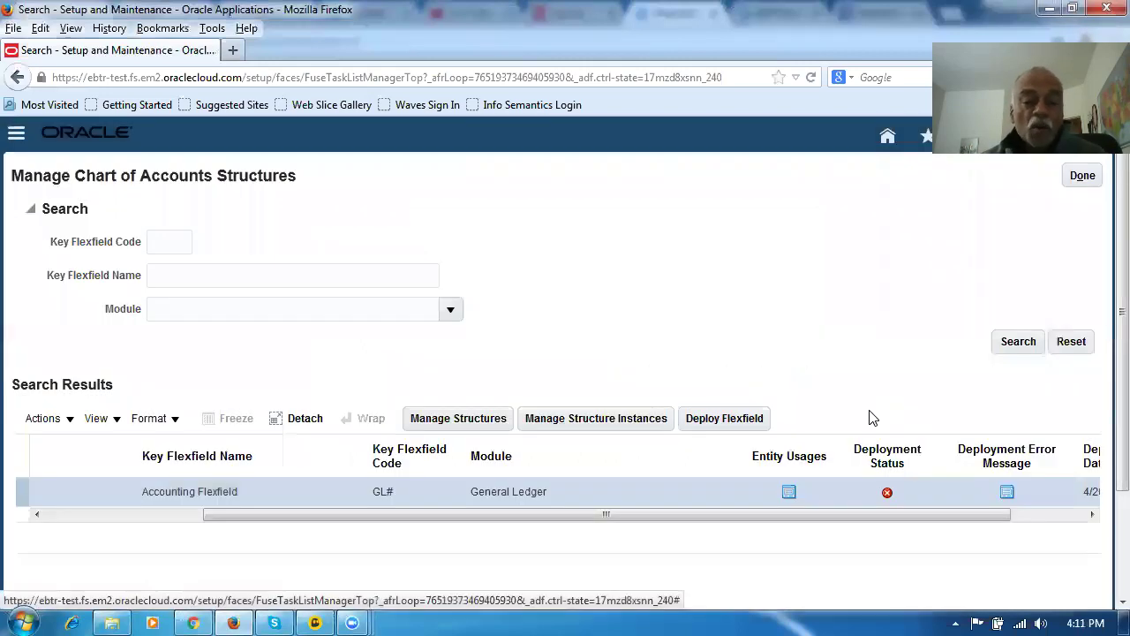
Step: Search structures for p10, edit p10_acct_structure and start creating a new segment
{"action": "left_click", "coordinate": [458, 421]}
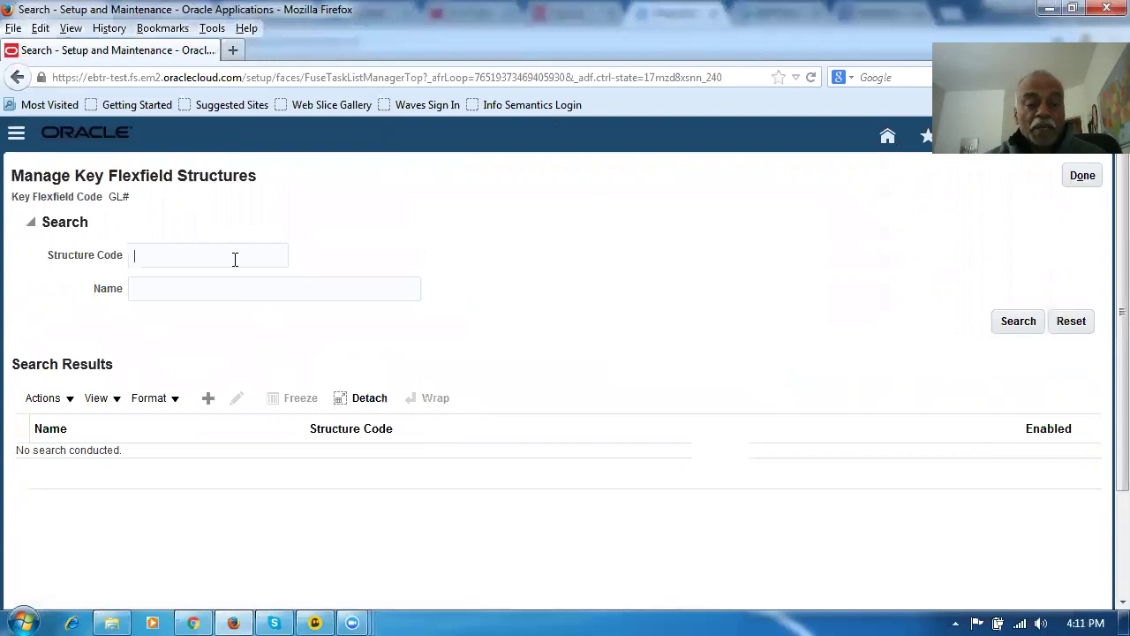
{"action": "left_click", "coordinate": [235, 258]}
{"action": "type", "text": "p10"}
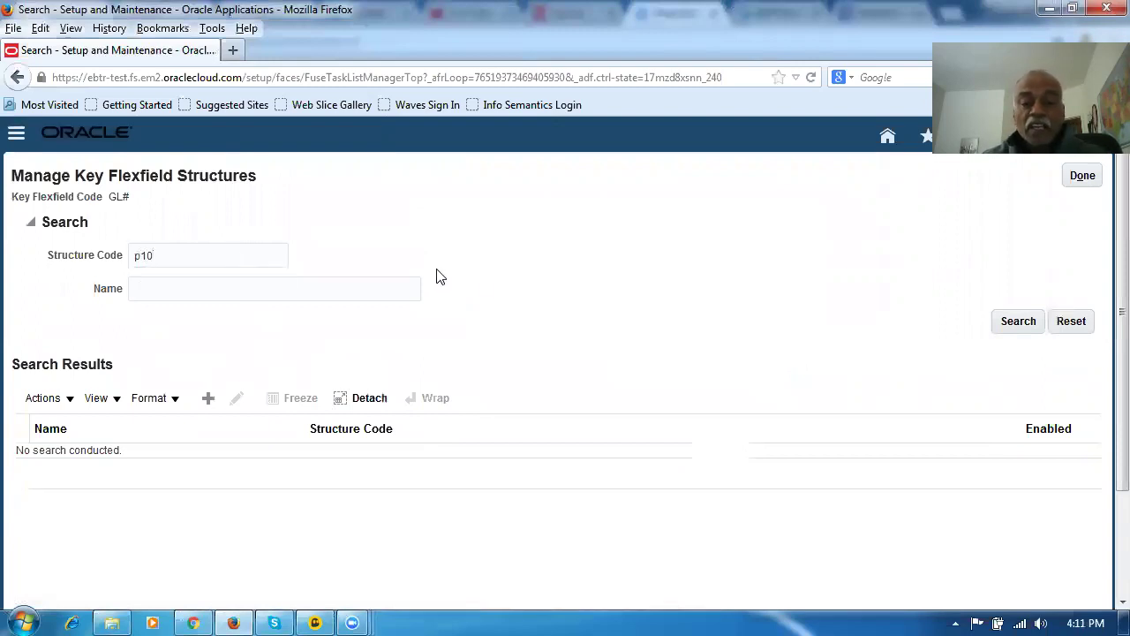
{"action": "double_click", "coordinate": [993, 325]}
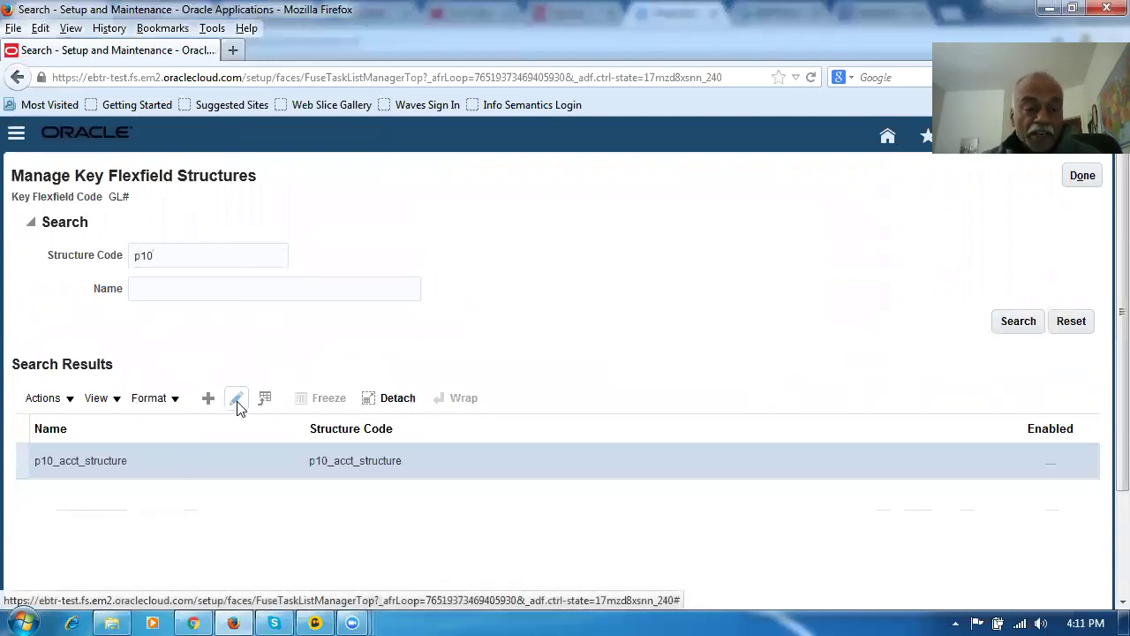
{"action": "left_click", "coordinate": [324, 460]}
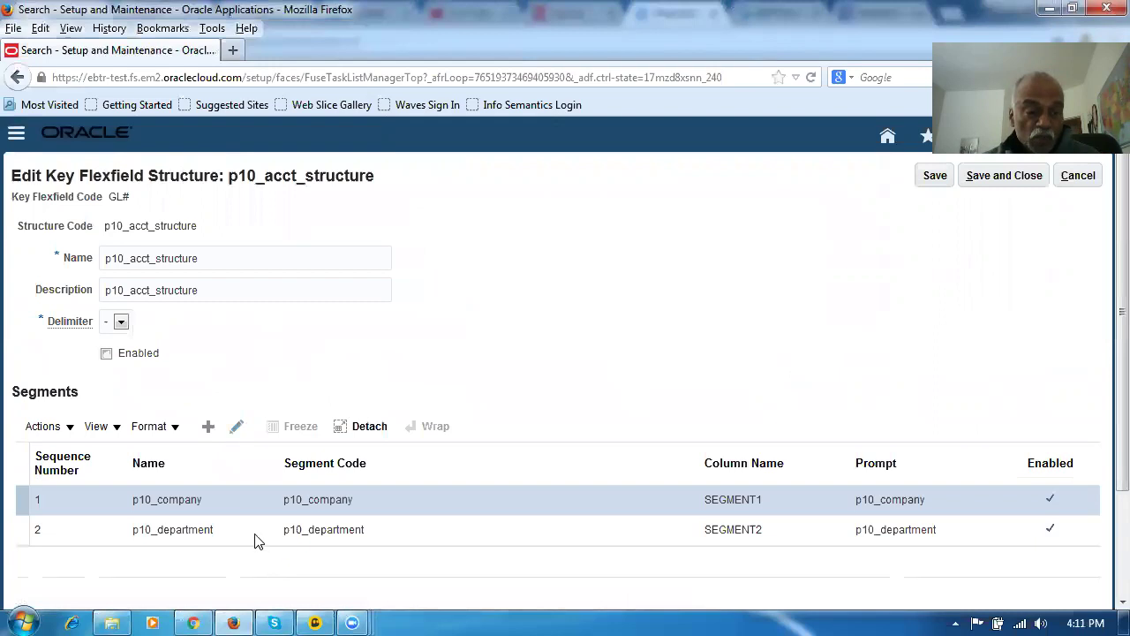
{"action": "left_click", "coordinate": [210, 430]}
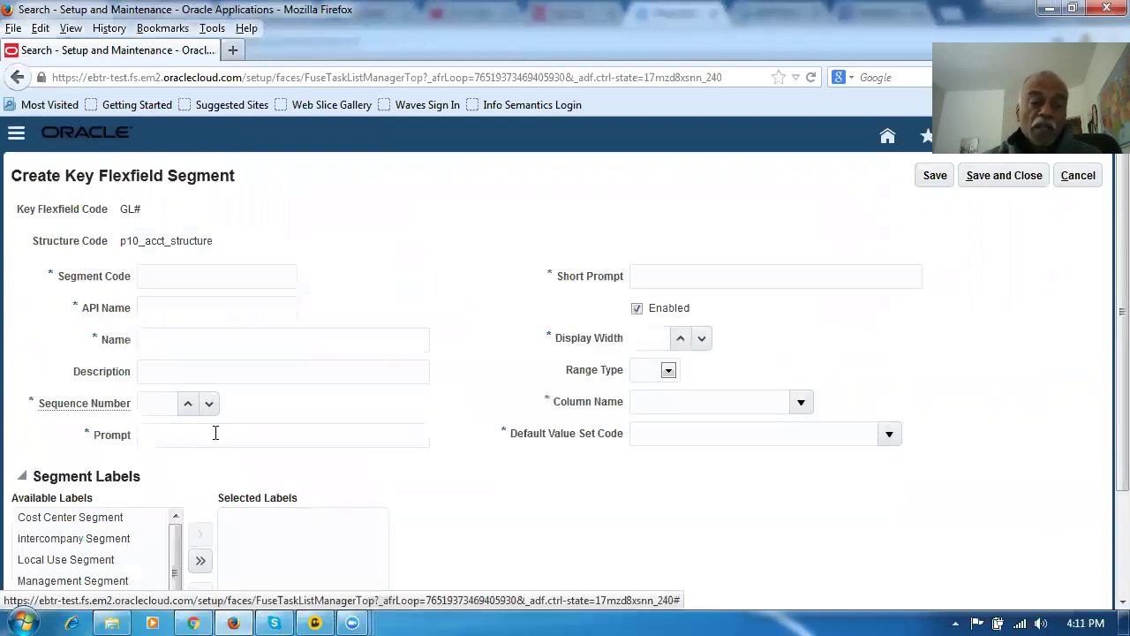
Step: Set the new segment's code, name, description and prompt to p10_Natural_Account
{"action": "type", "text": "p"}
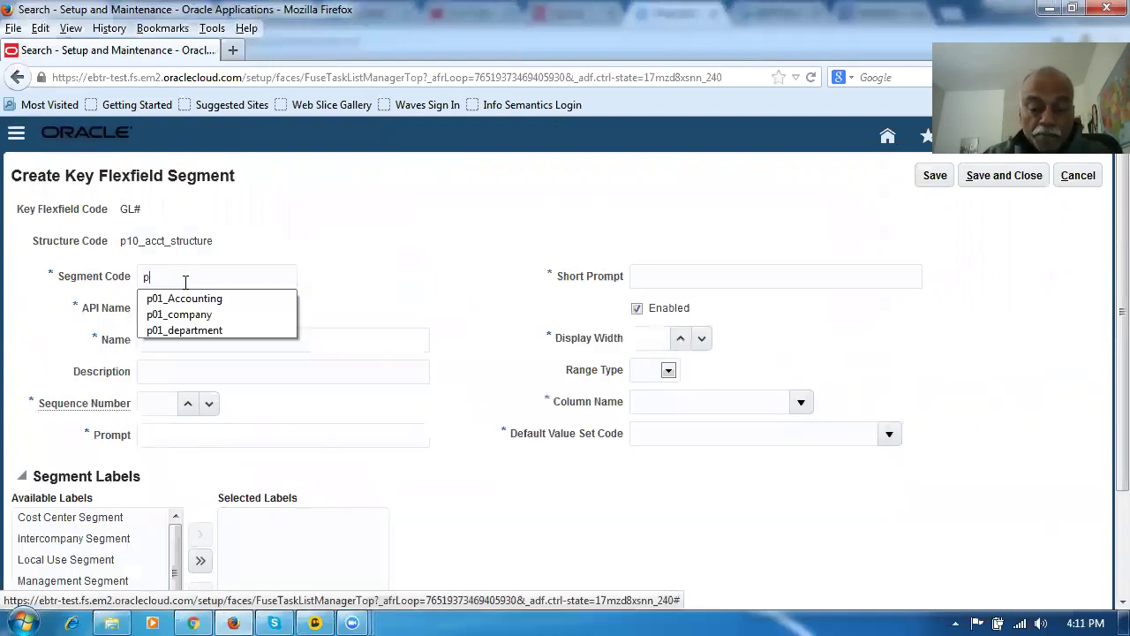
{"action": "type", "text": "10_Natura"}
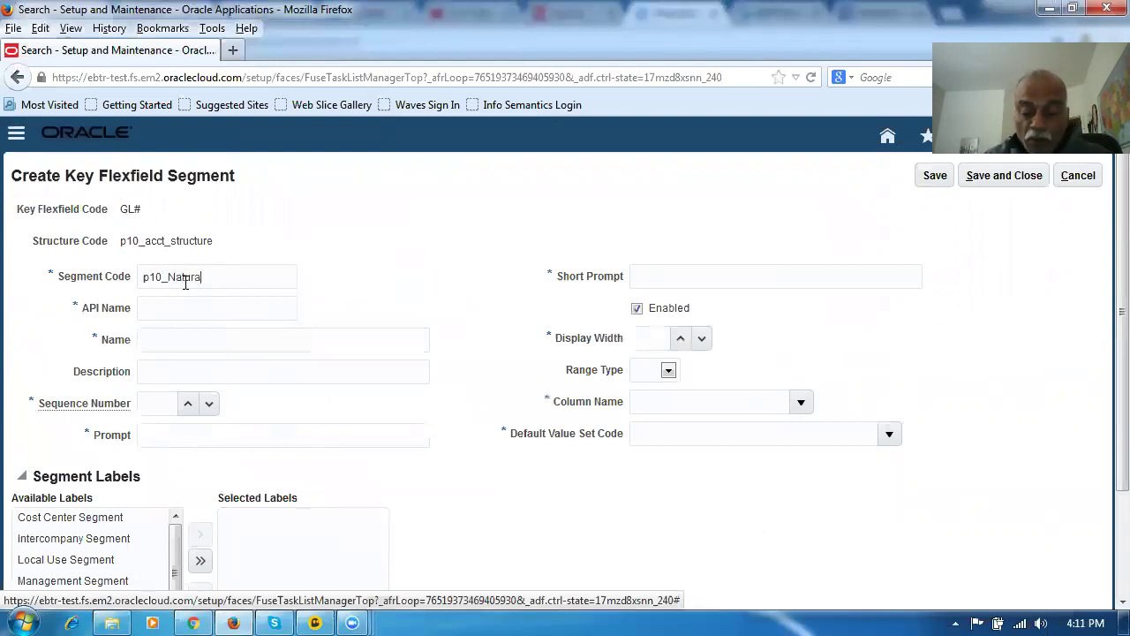
{"action": "type", "text": "l_Accoun"}
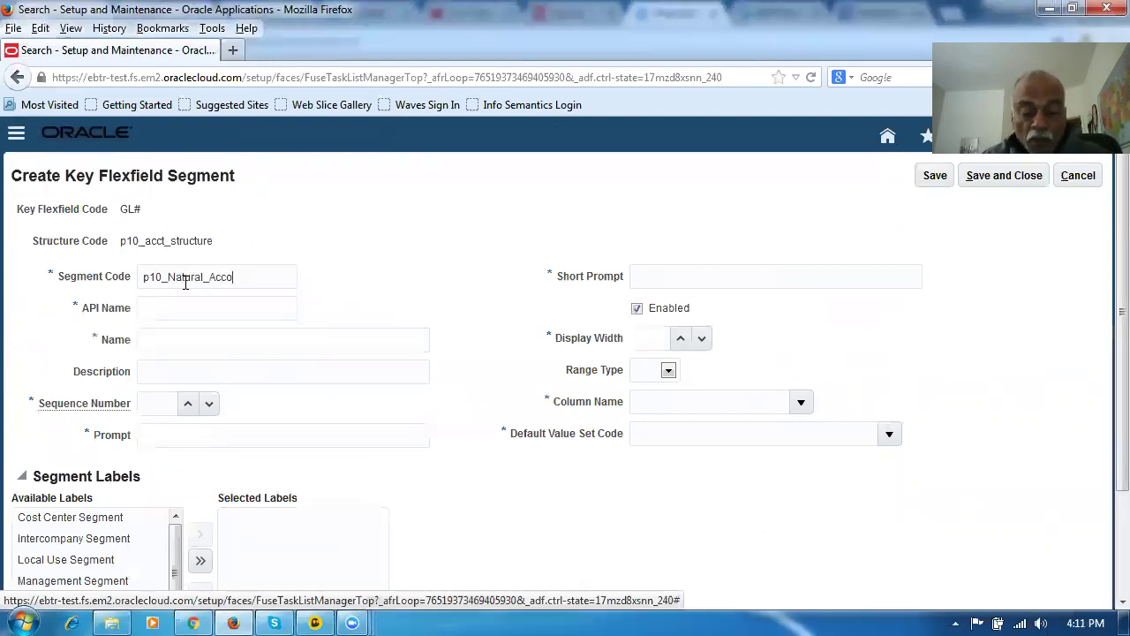
{"action": "left_click_drag", "start_coordinate": [279, 276], "coordinate": [38, 302]}
{"action": "key", "text": "ctrl+c"}
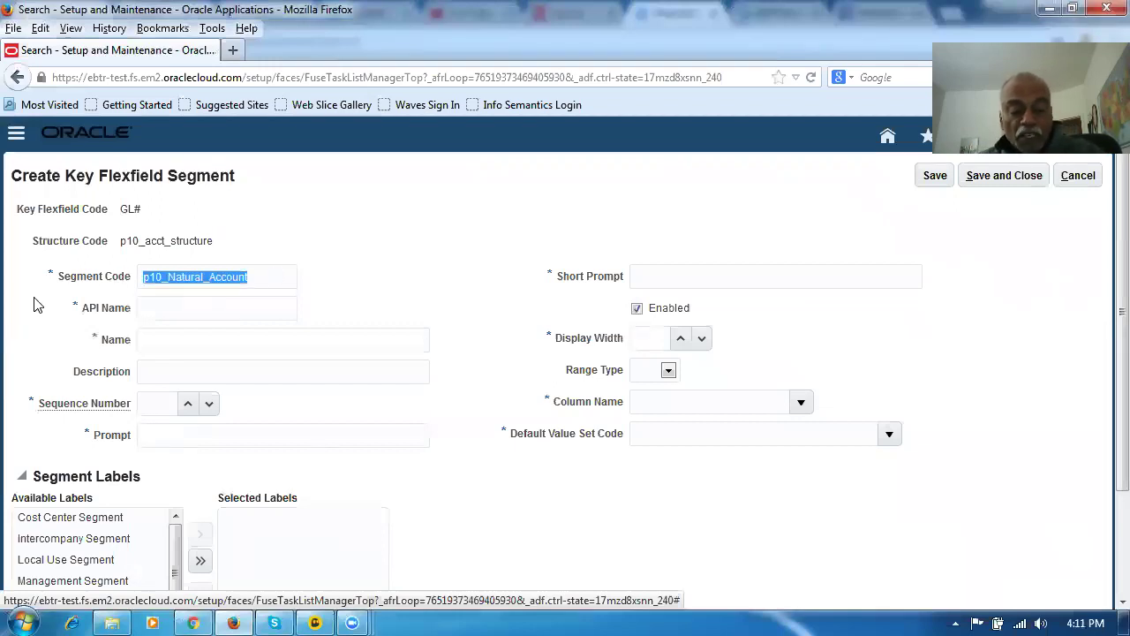
{"action": "key", "text": "Tab"}
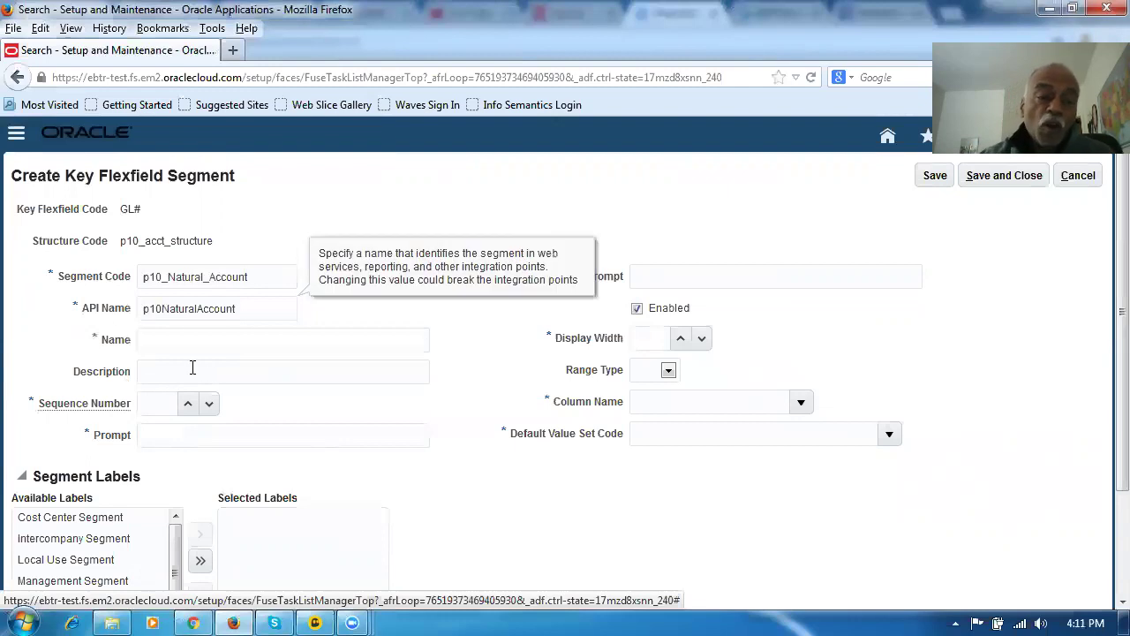
{"action": "left_click", "coordinate": [152, 341]}
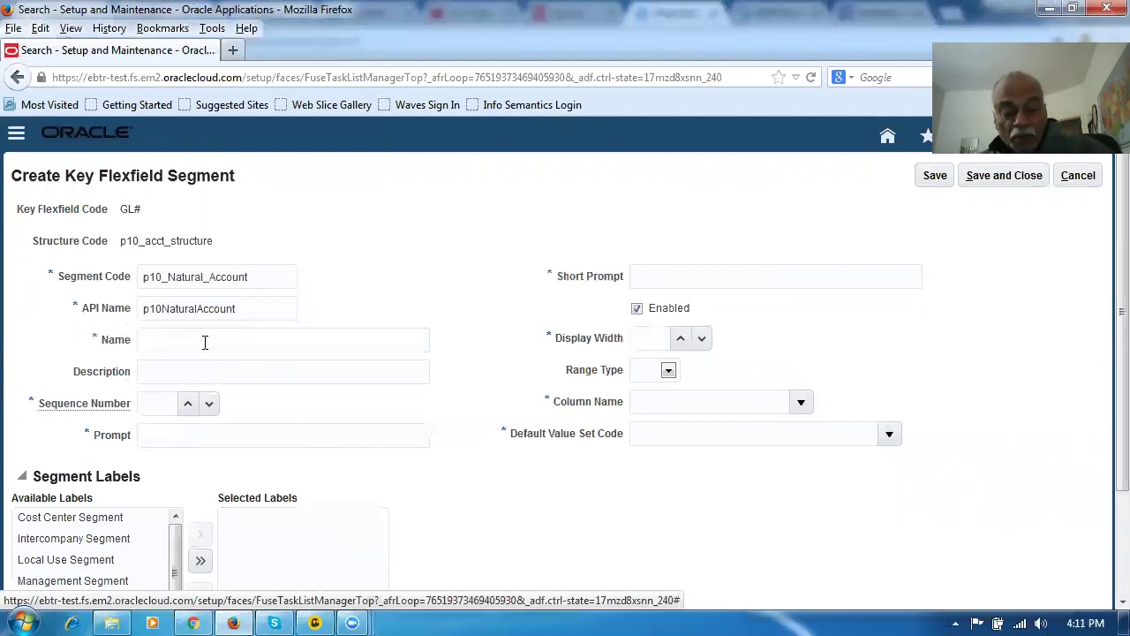
{"action": "key", "text": "ctrl+v"}
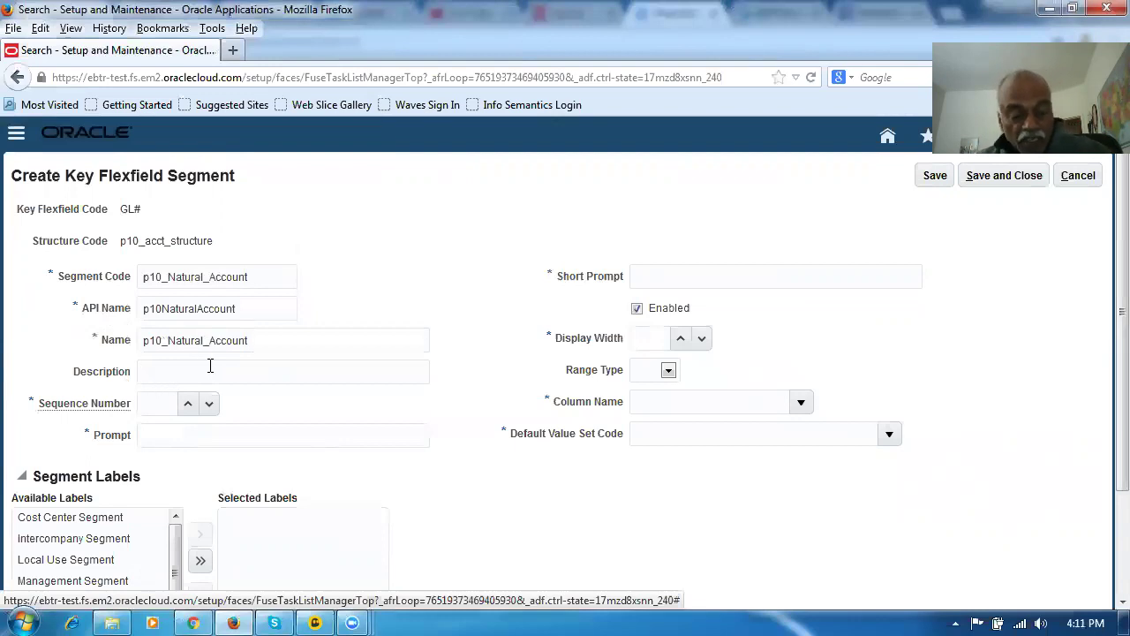
{"action": "key", "text": "ctrl+v"}
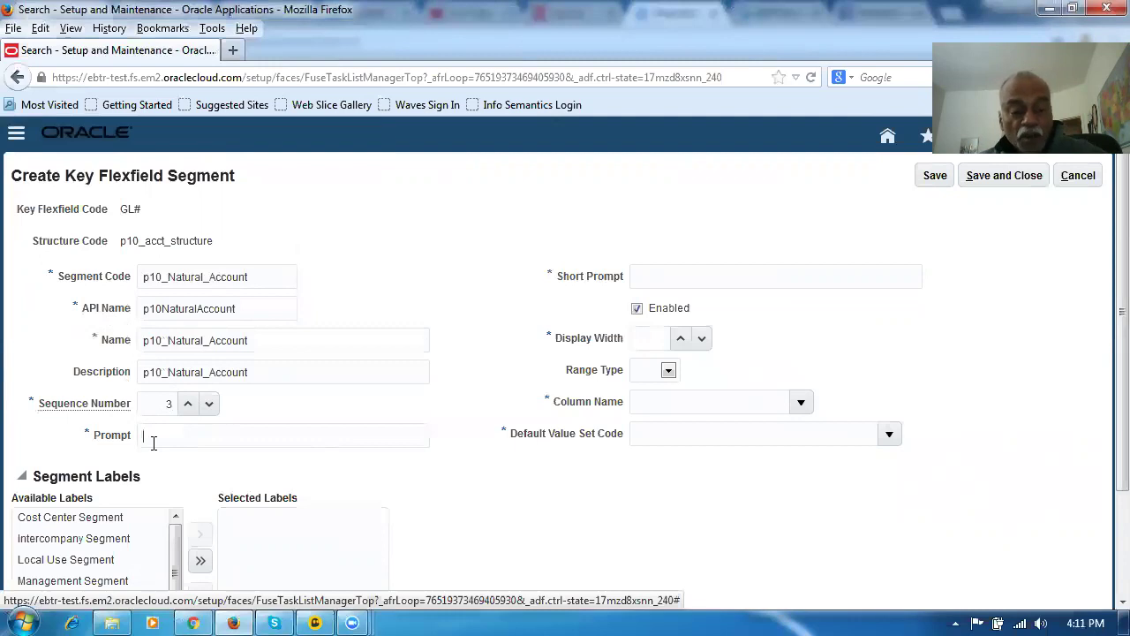
{"action": "key", "text": "ctrl+v"}
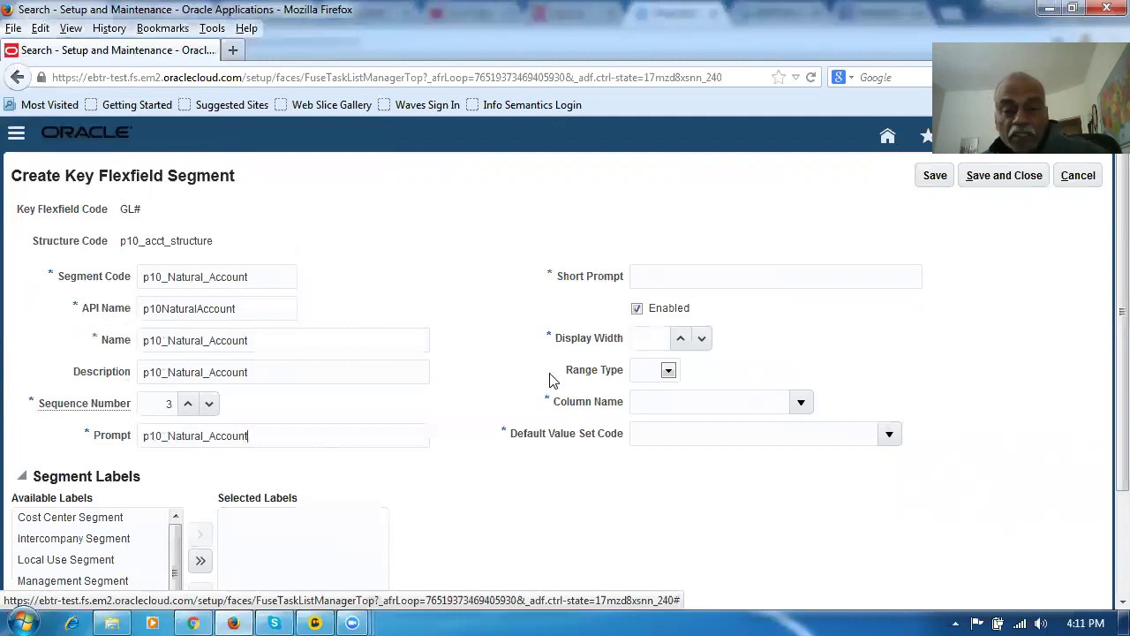
Step: Set the short prompt to p10_Account, with display width 20
{"action": "left_click", "coordinate": [673, 277]}
{"action": "key", "text": "ctrl+v"}
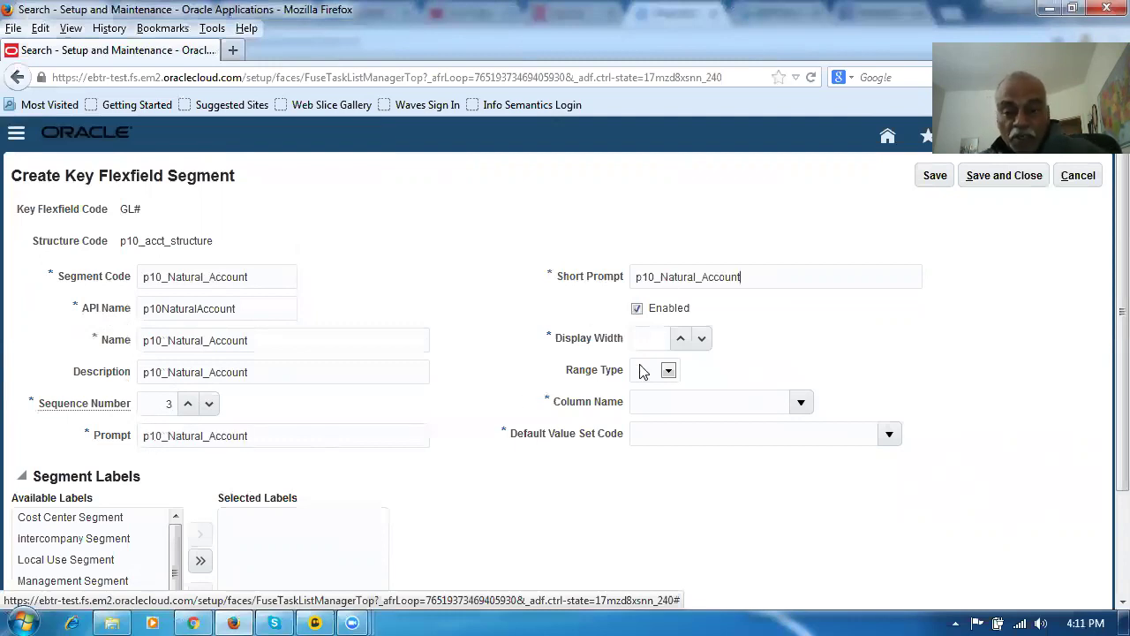
{"action": "key", "text": "BackSpace"}
{"action": "key", "text": "BackSpace"}
{"action": "key", "text": "BackSpace"}
{"action": "key", "text": "BackSpace"}
{"action": "key", "text": "BackSpace"}
{"action": "key", "text": "BackSpace"}
{"action": "key", "text": "BackSpace"}
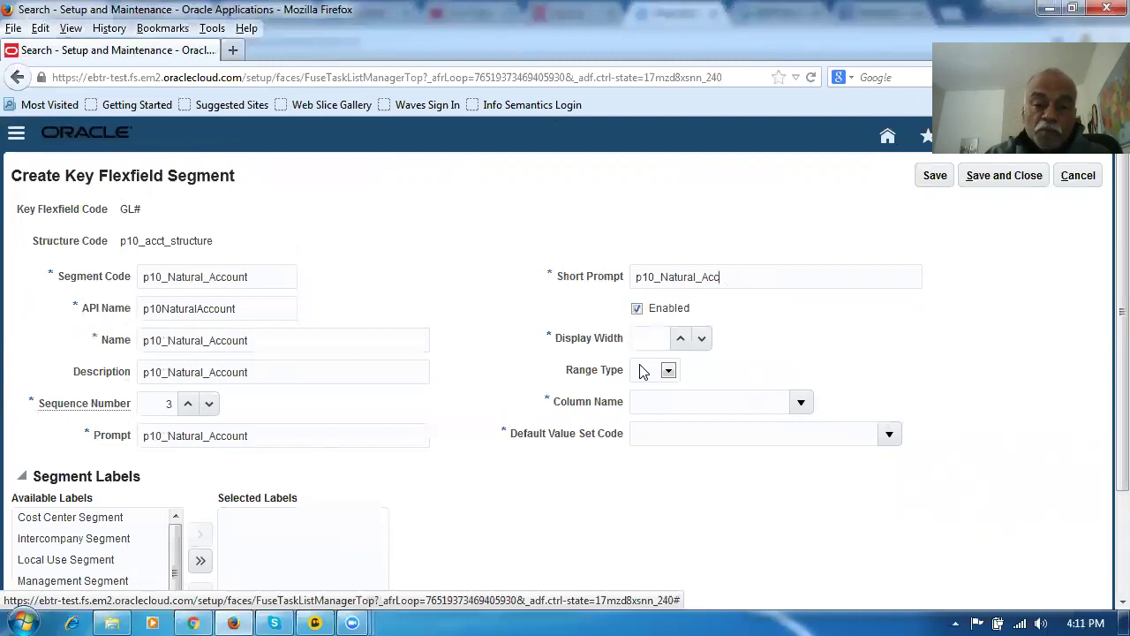
{"action": "key", "text": "BackSpace"}
{"action": "key", "text": "BackSpace"}
{"action": "key", "text": "BackSpace"}
{"action": "key", "text": "BackSpace"}
{"action": "key", "text": "BackSpace"}
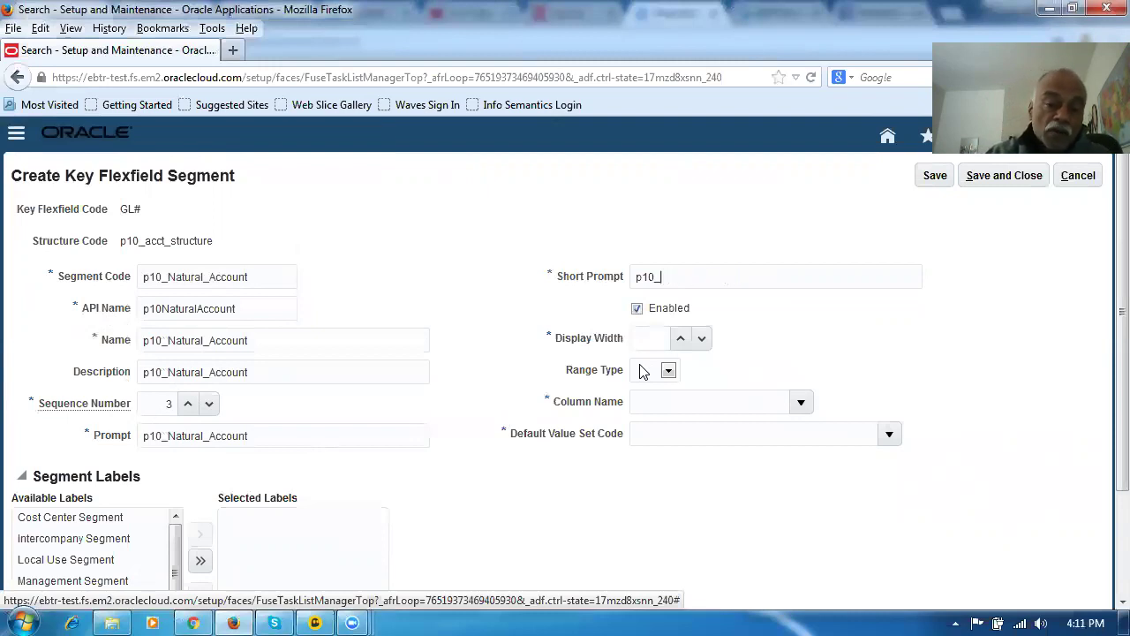
{"action": "type", "text": "Account"}
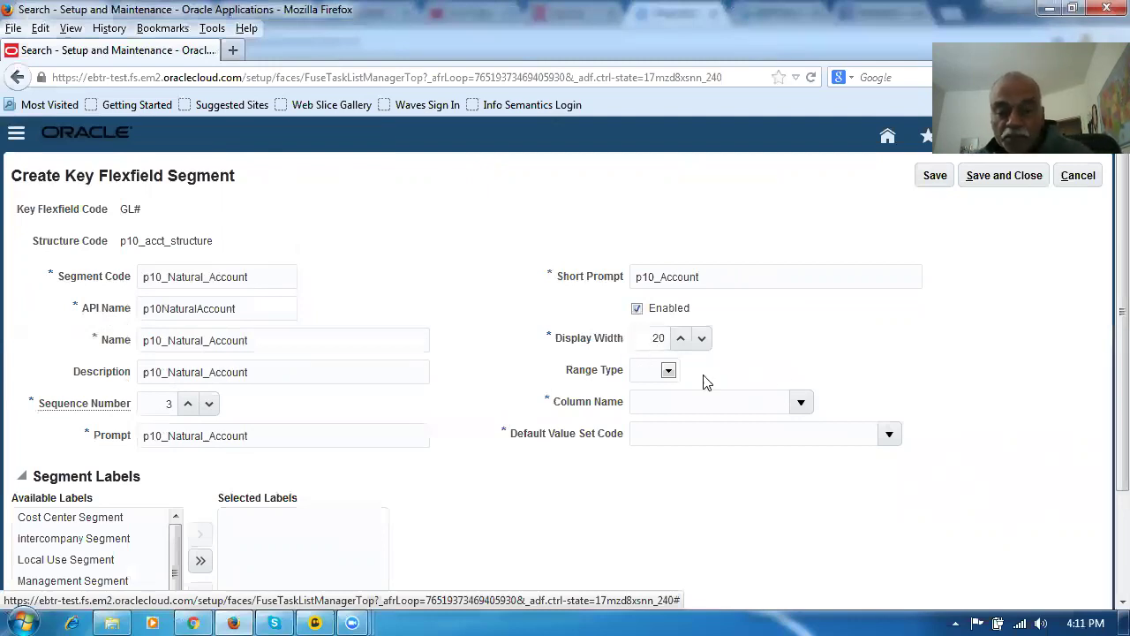
{"action": "left_click", "coordinate": [802, 402]}
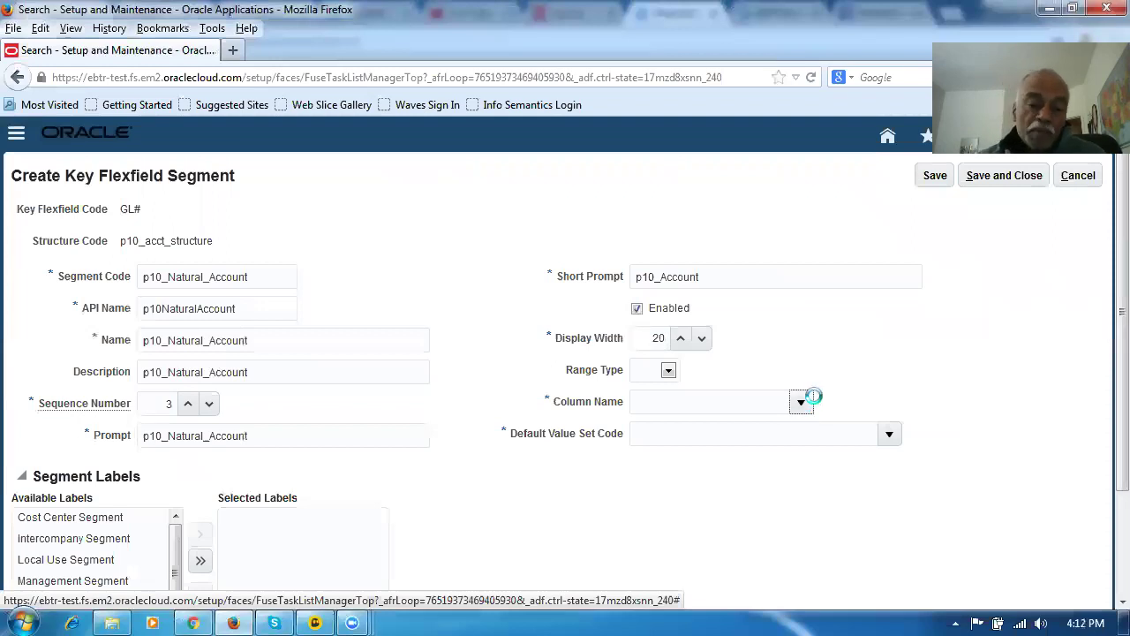
Step: Assign column SEGMENT3 and choose p10_account_VS3 as the default value set via a p10 search
{"action": "left_click", "coordinate": [668, 462]}
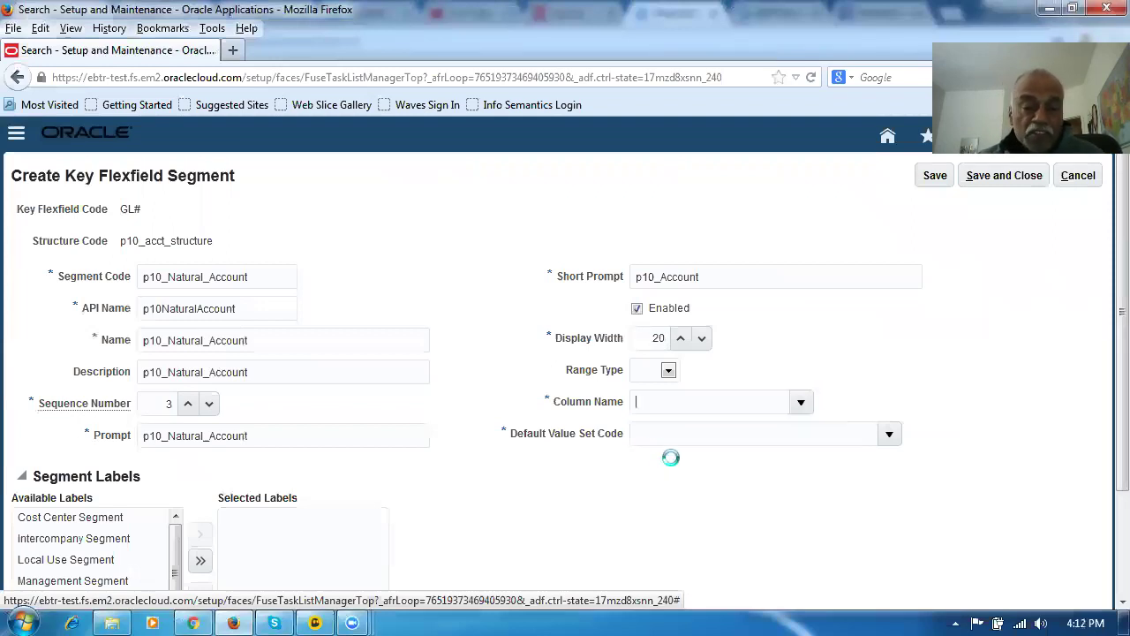
{"action": "left_click", "coordinate": [892, 436]}
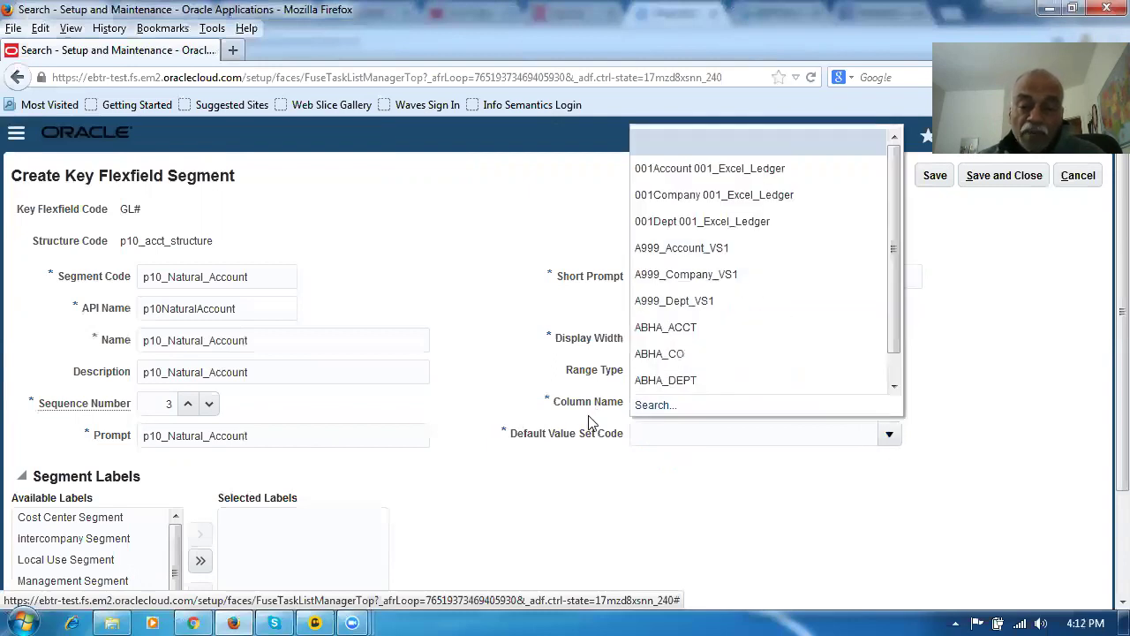
{"action": "left_click", "coordinate": [642, 405]}
{"action": "left_click", "coordinate": [312, 272]}
{"action": "type", "text": "p10"}
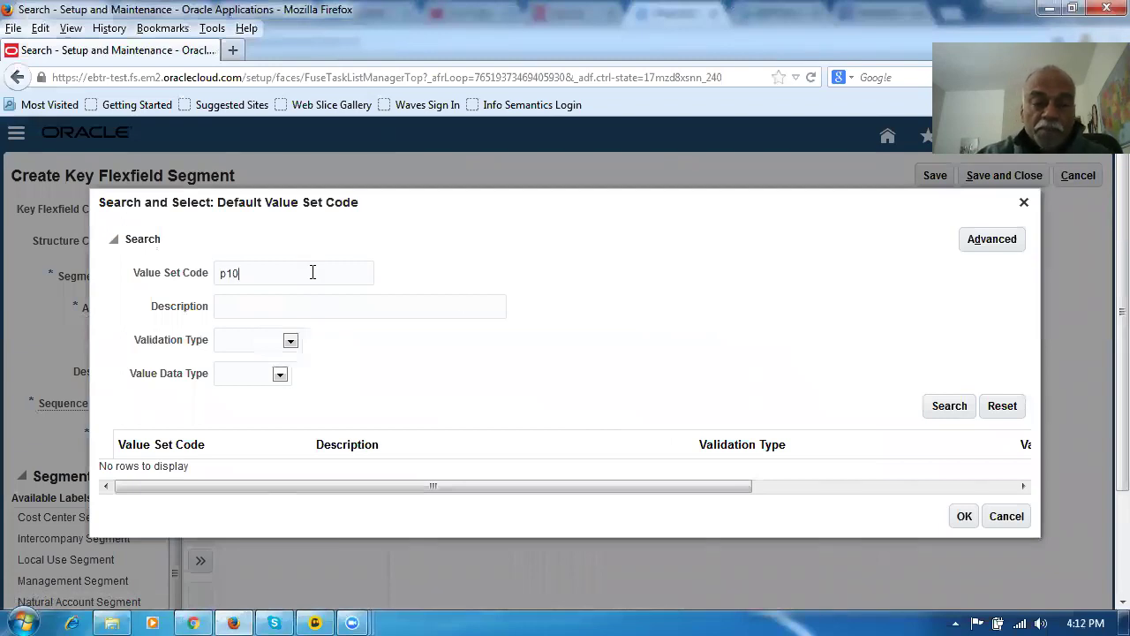
{"action": "left_click", "coordinate": [936, 406]}
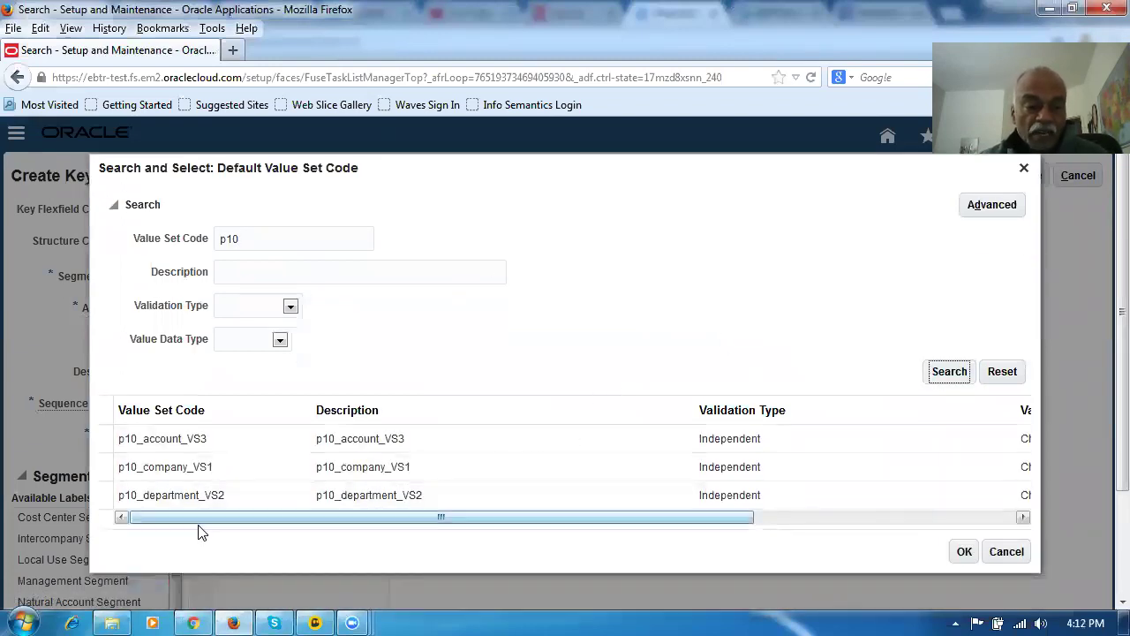
{"action": "left_click", "coordinate": [133, 437]}
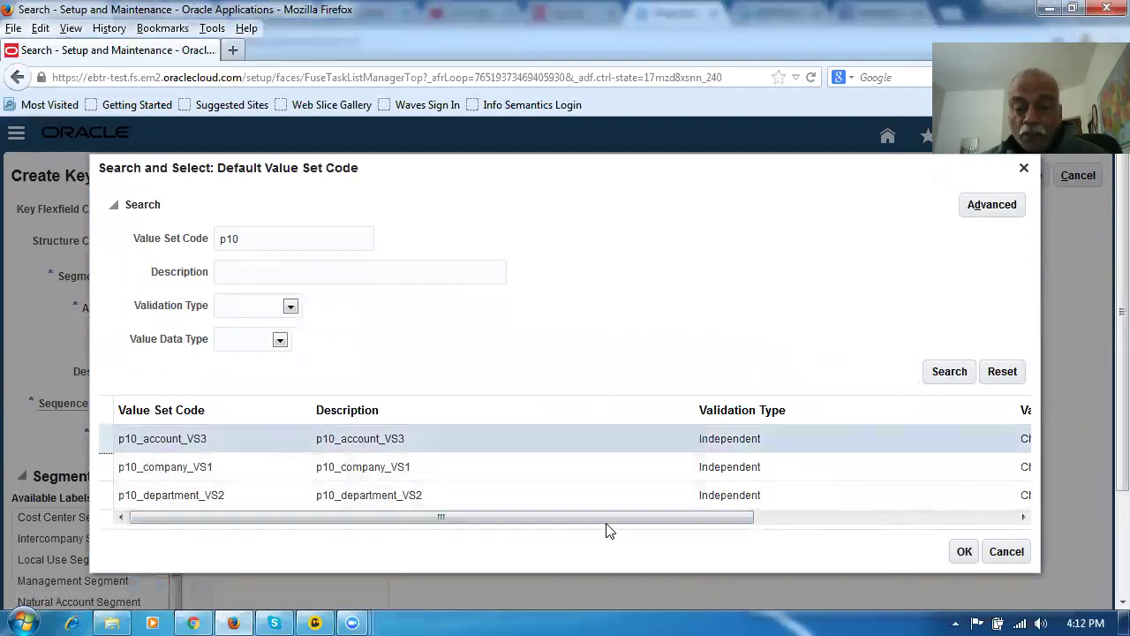
{"action": "left_click", "coordinate": [962, 551]}
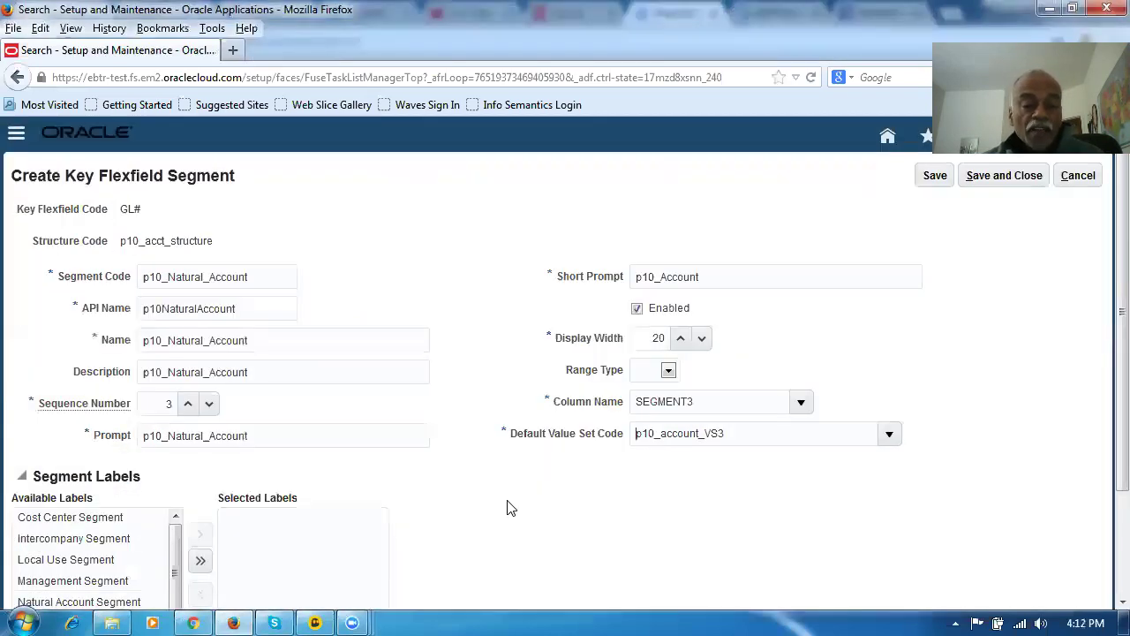
Step: Add the Natural Account Segment label, save the segment, and re-enable p10_acct_structure
{"action": "scroll", "coordinate": [507, 505], "scroll_direction": "down", "scroll_amount": 3}
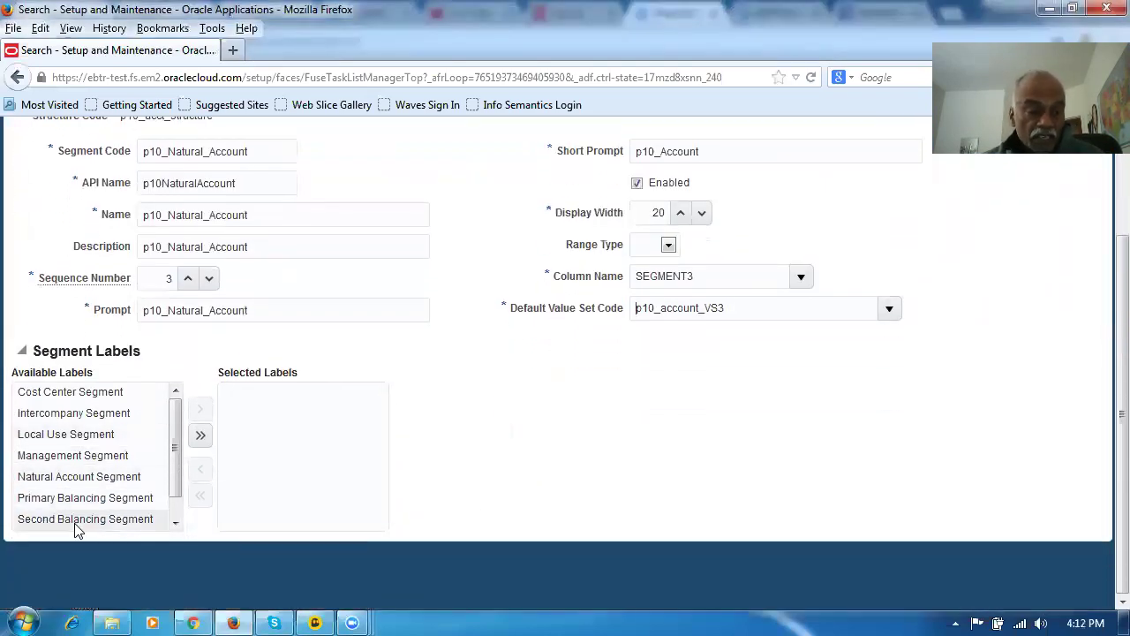
{"action": "left_click", "coordinate": [95, 478]}
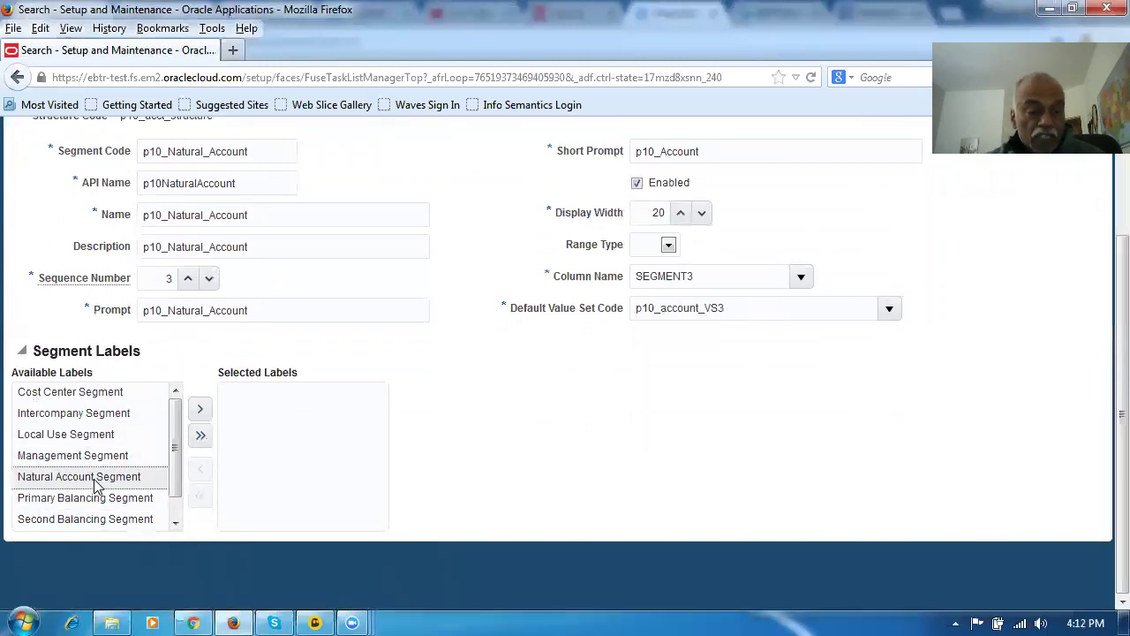
{"action": "left_click", "coordinate": [200, 409]}
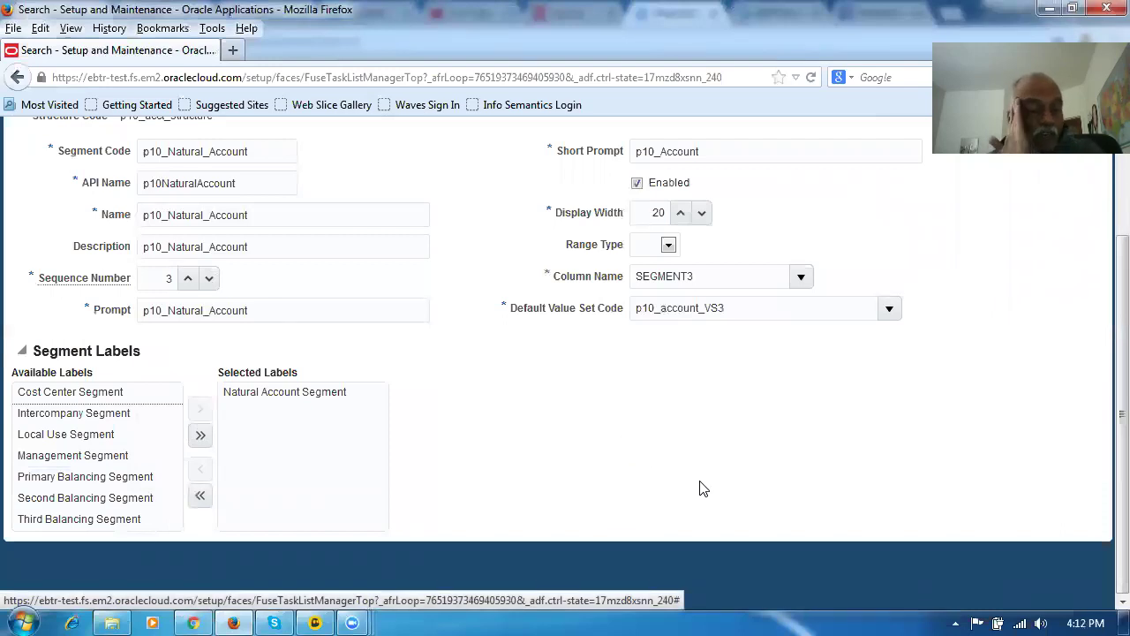
{"action": "scroll", "coordinate": [702, 485], "scroll_direction": "up", "scroll_amount": 3}
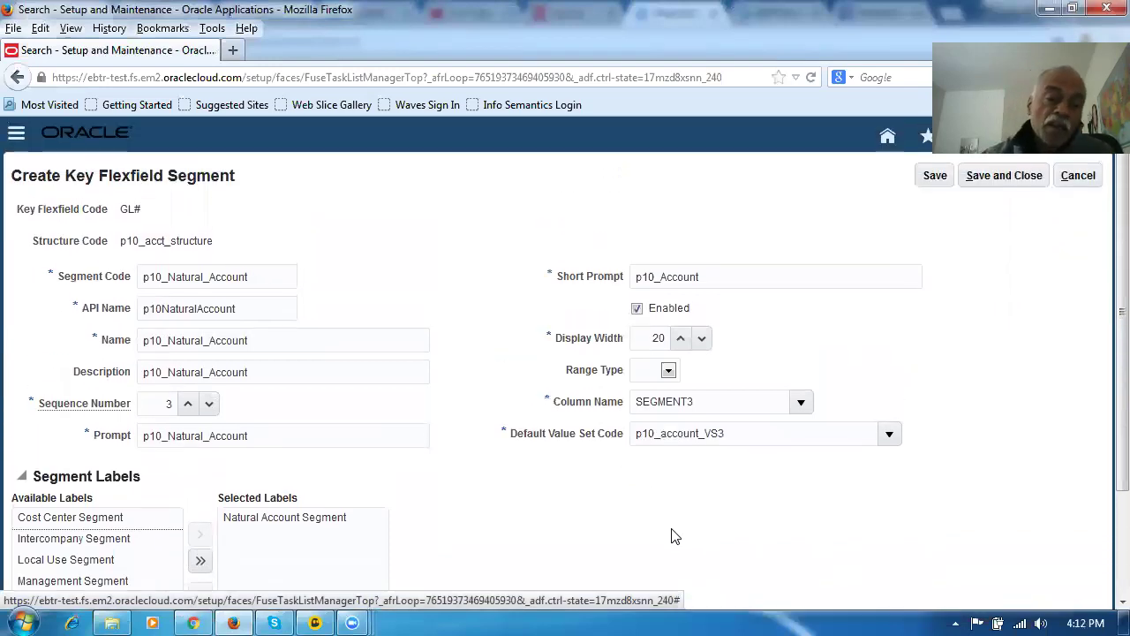
{"action": "left_click", "coordinate": [988, 184]}
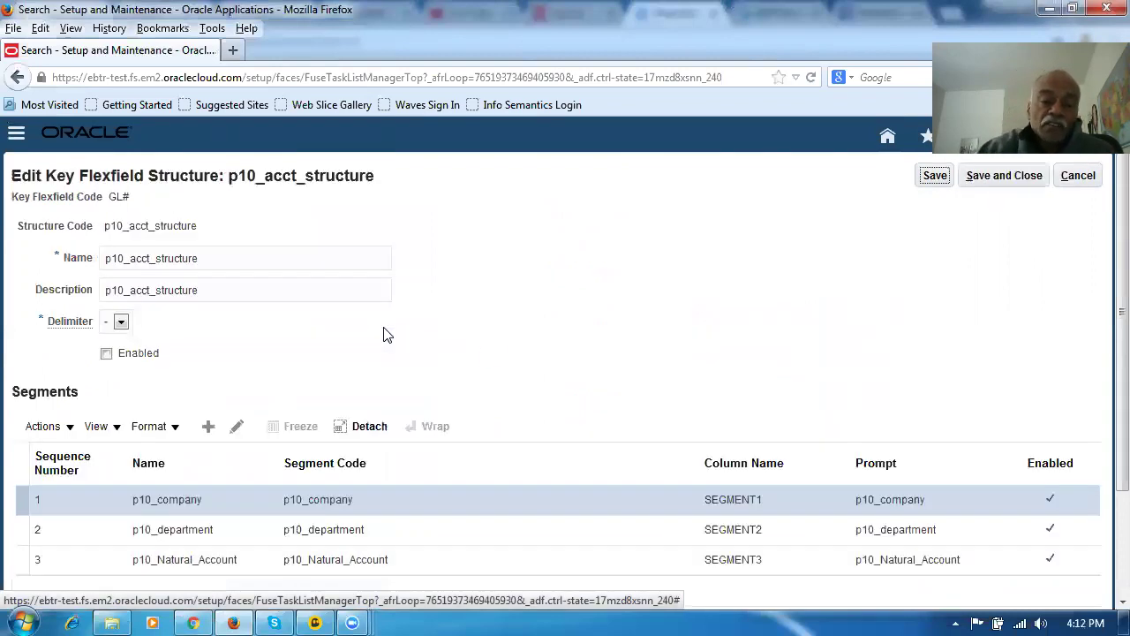
{"action": "left_click", "coordinate": [107, 353]}
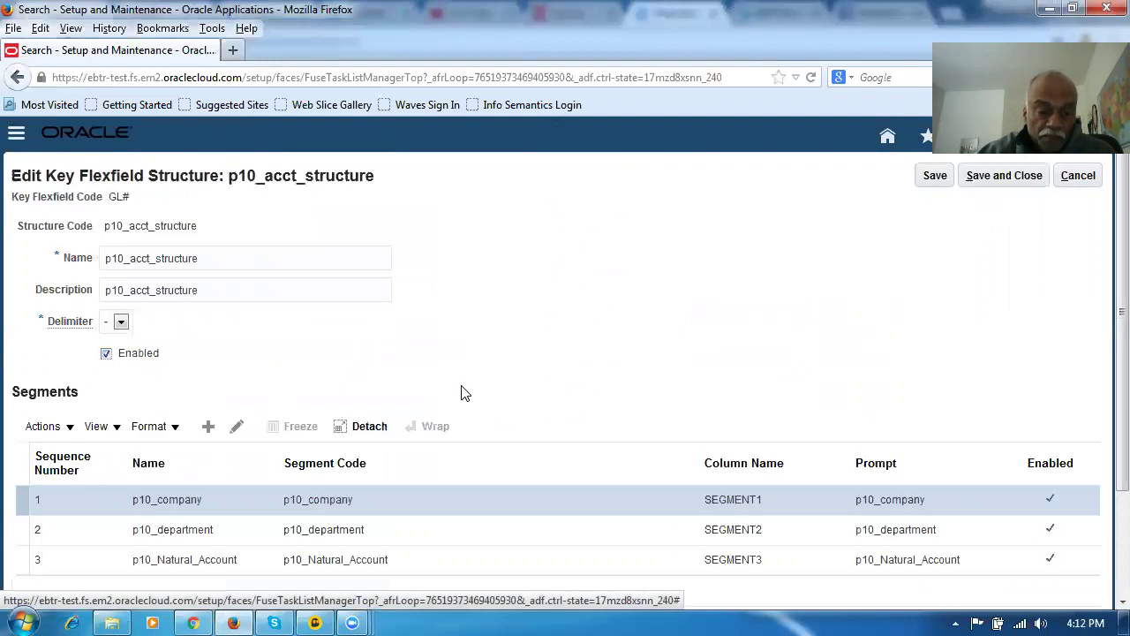
Step: Save p10_acct_structure and redeploy the Accounting Flexfield: 29 of 29 usages, 0 errors, 6 warnings
{"action": "left_click", "coordinate": [1009, 185]}
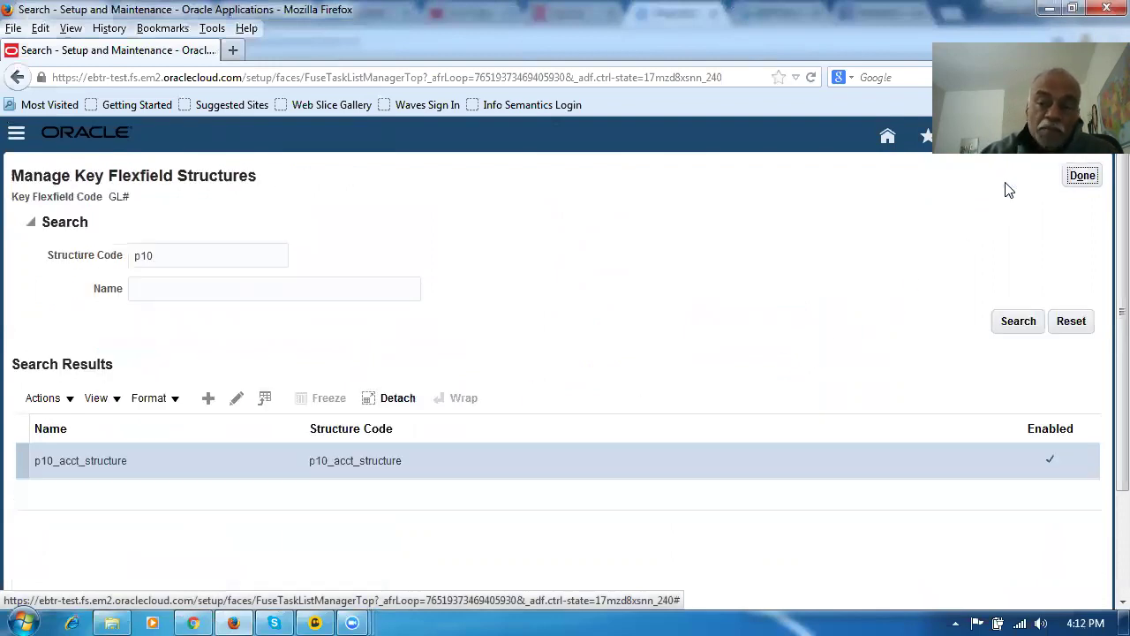
{"action": "left_click", "coordinate": [1080, 176]}
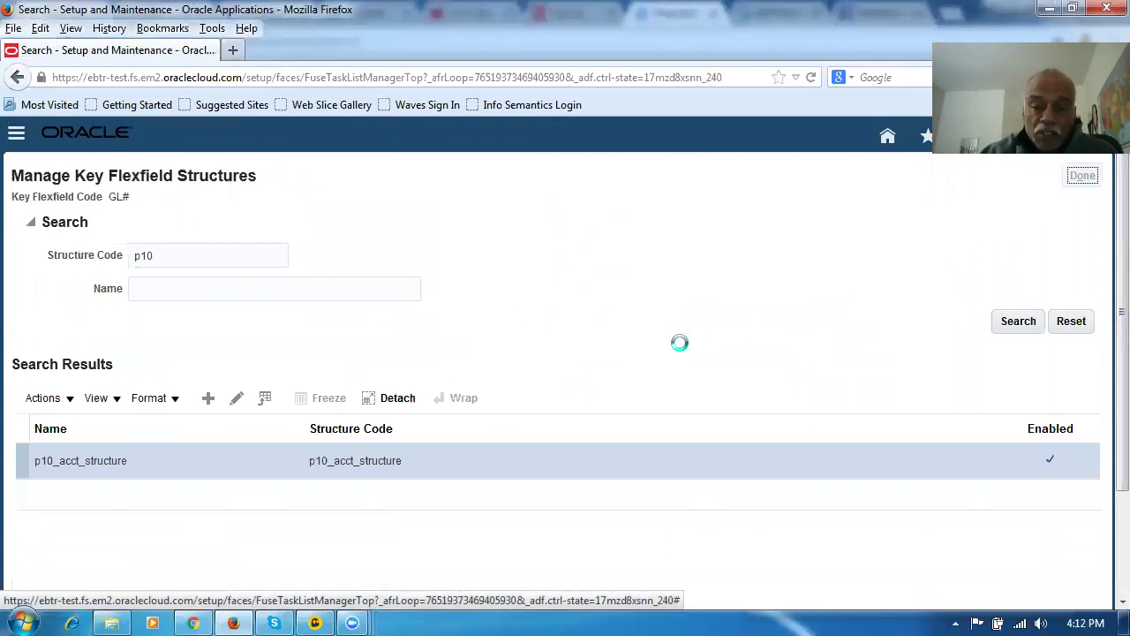
{"action": "left_click_drag", "start_coordinate": [592, 515], "coordinate": [714, 523]}
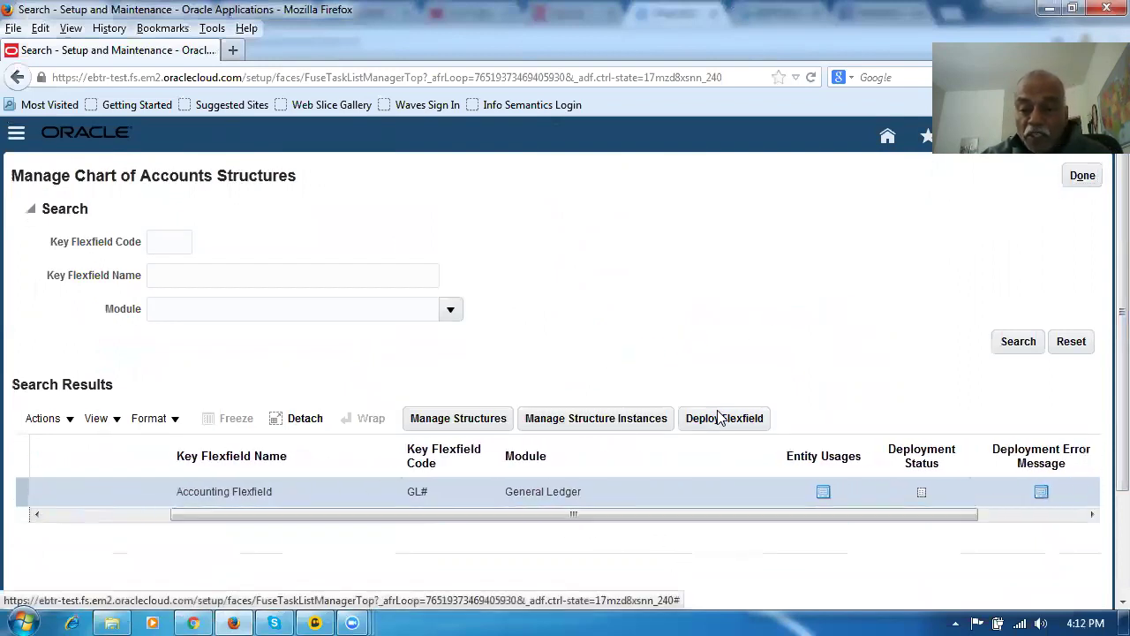
{"action": "left_click", "coordinate": [724, 420]}
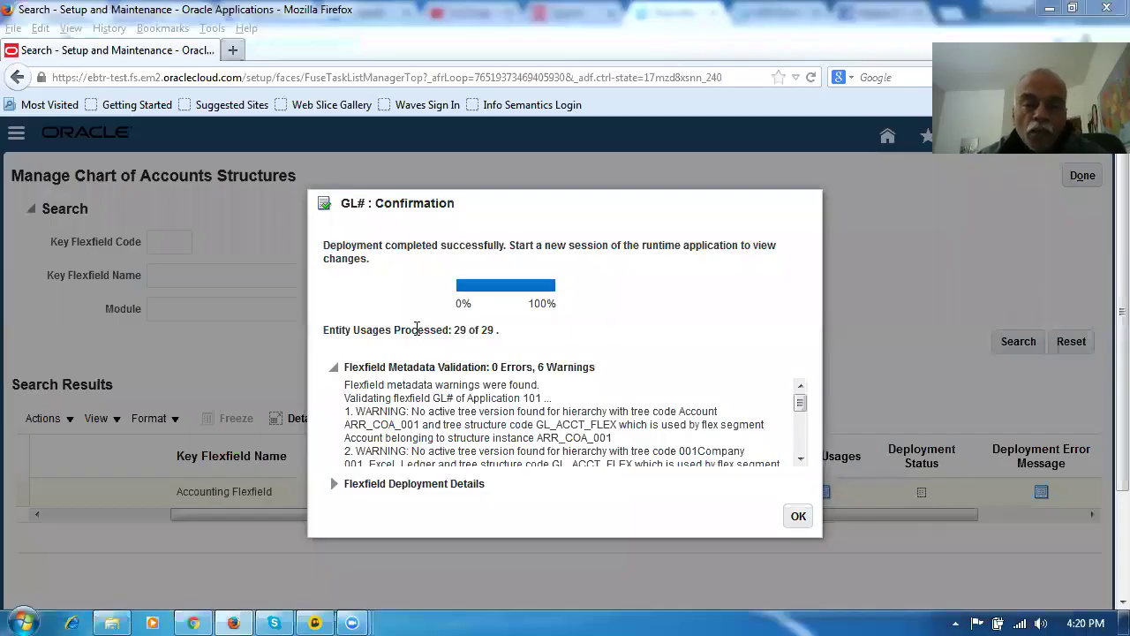
{"action": "left_click_drag", "start_coordinate": [337, 244], "coordinate": [411, 263]}
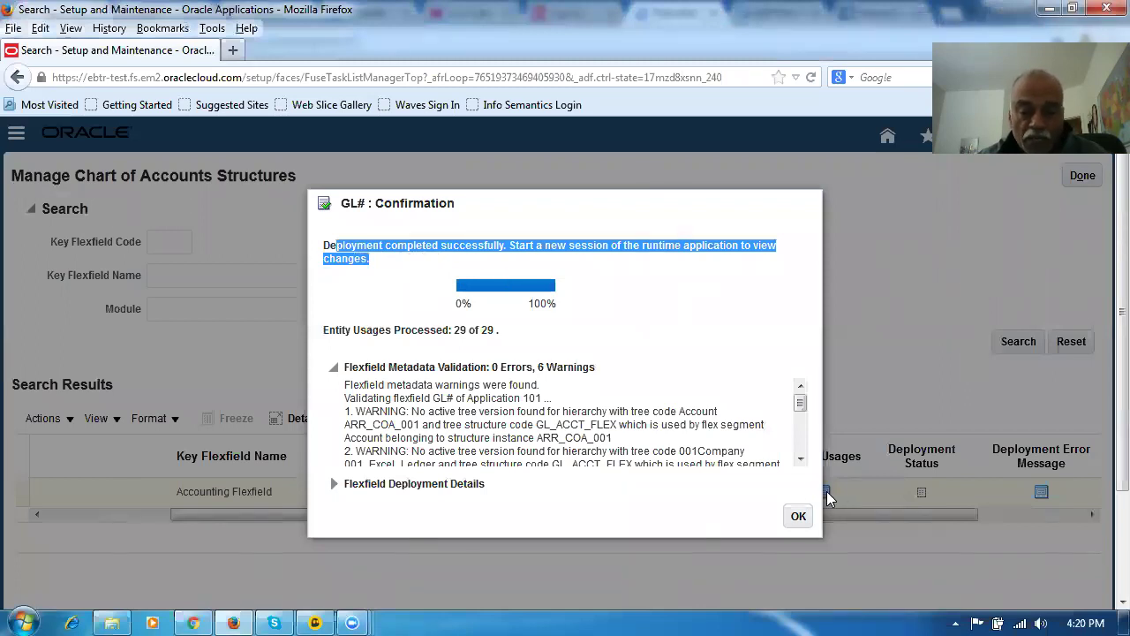
Step: Dismiss the deployment confirmation and leave Manage Structures for Setup and Maintenance
{"action": "left_click", "coordinate": [797, 517]}
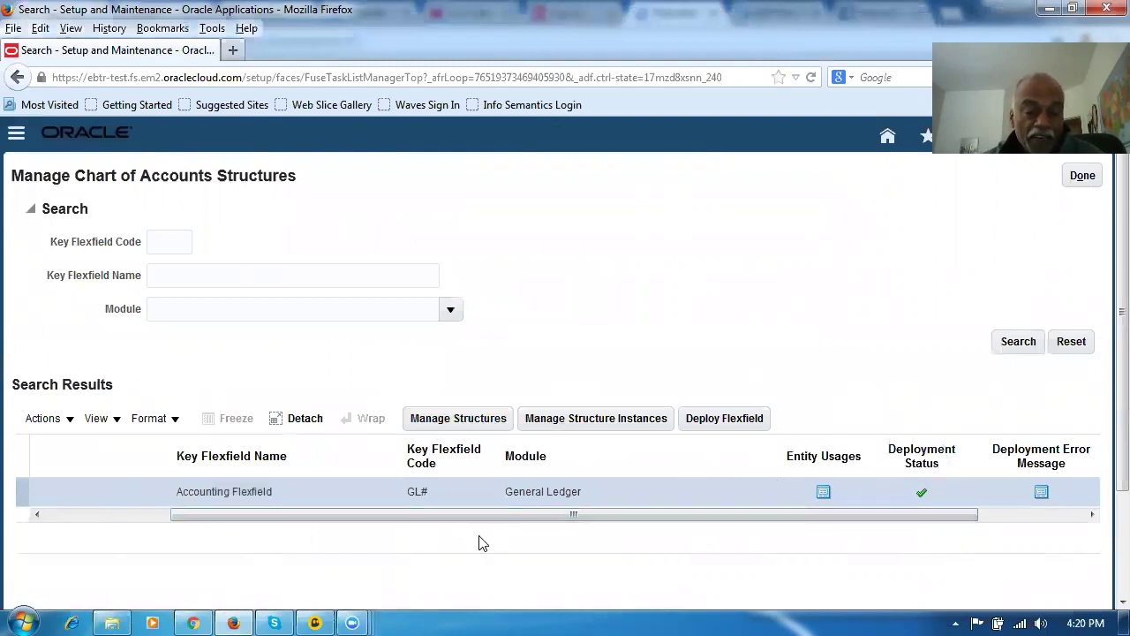
{"action": "left_click_drag", "start_coordinate": [274, 515], "coordinate": [283, 537]}
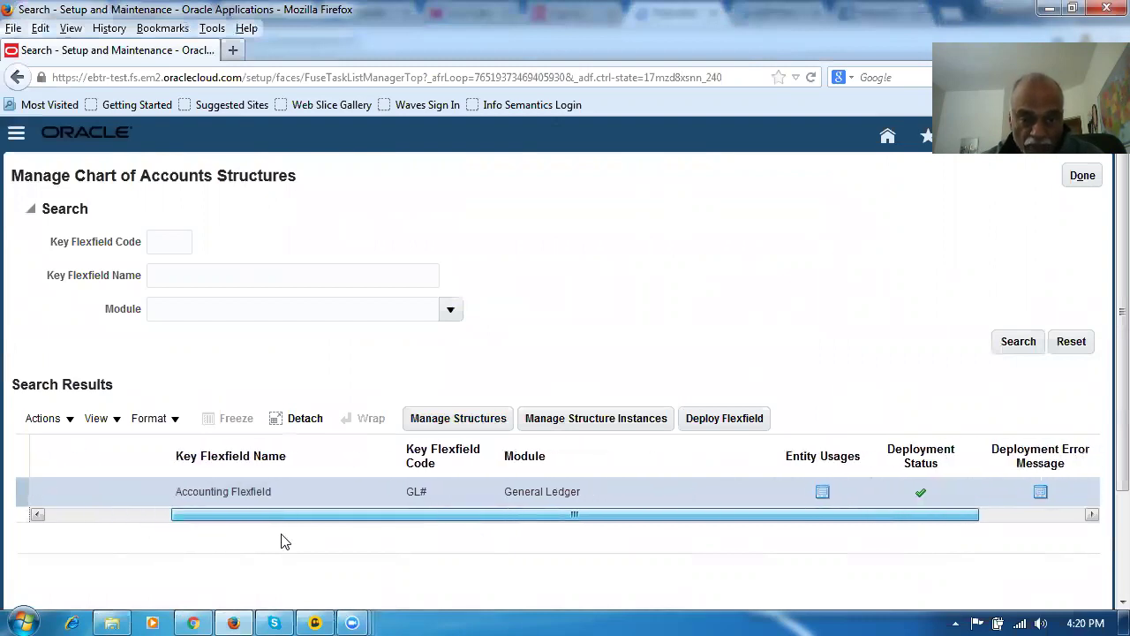
{"action": "left_click", "coordinate": [439, 420]}
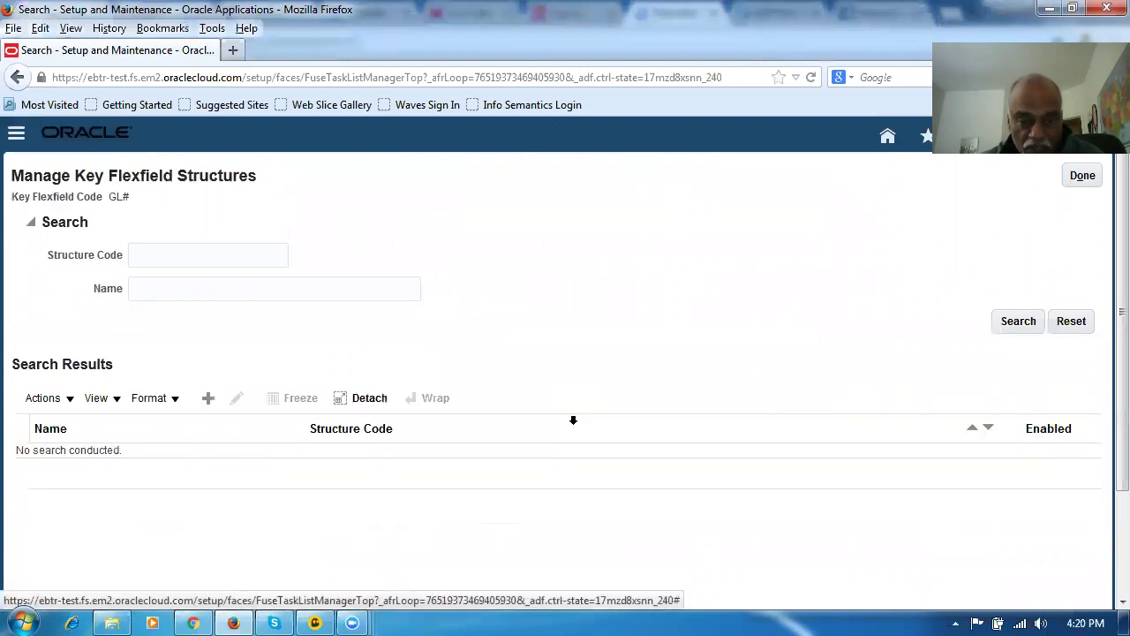
{"action": "left_click", "coordinate": [1081, 175]}
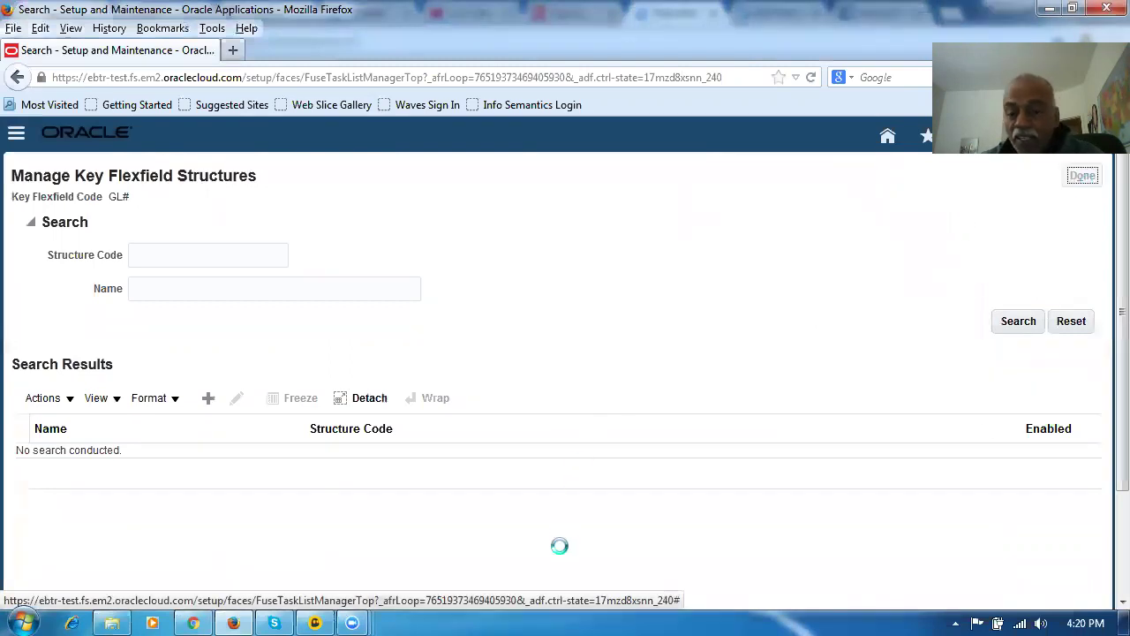
{"action": "left_click_drag", "start_coordinate": [728, 519], "coordinate": [952, 539]}
{"action": "left_click", "coordinate": [1082, 176]}
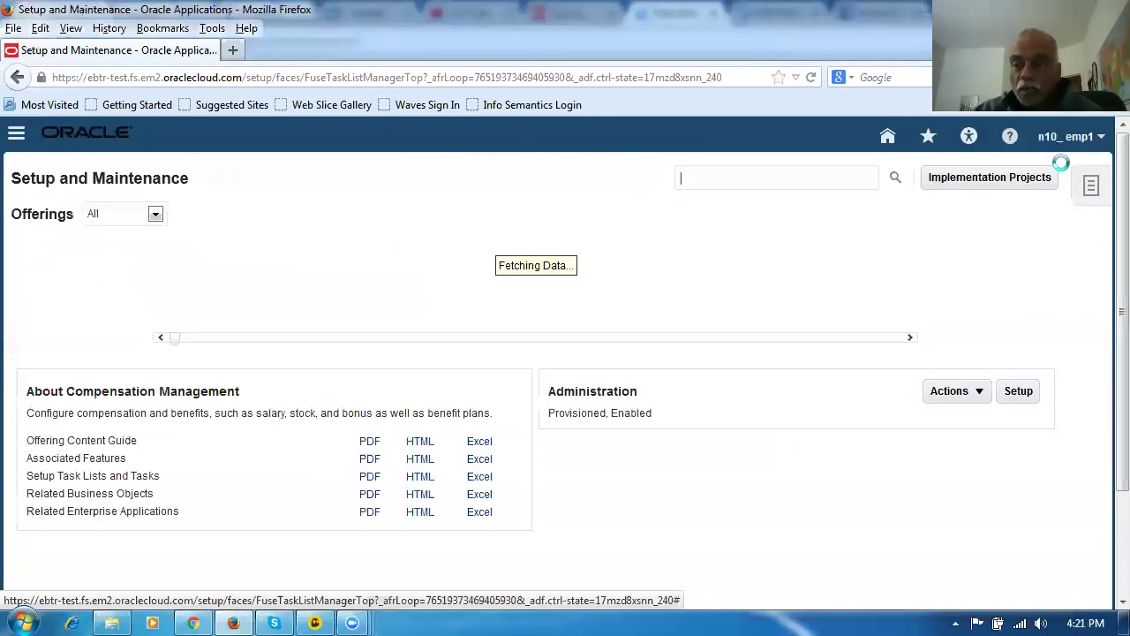
Step: Check About This Page and the copyright notice (version 11.12.0.0.0), then switch to Chrome
{"action": "left_click", "coordinate": [1068, 139]}
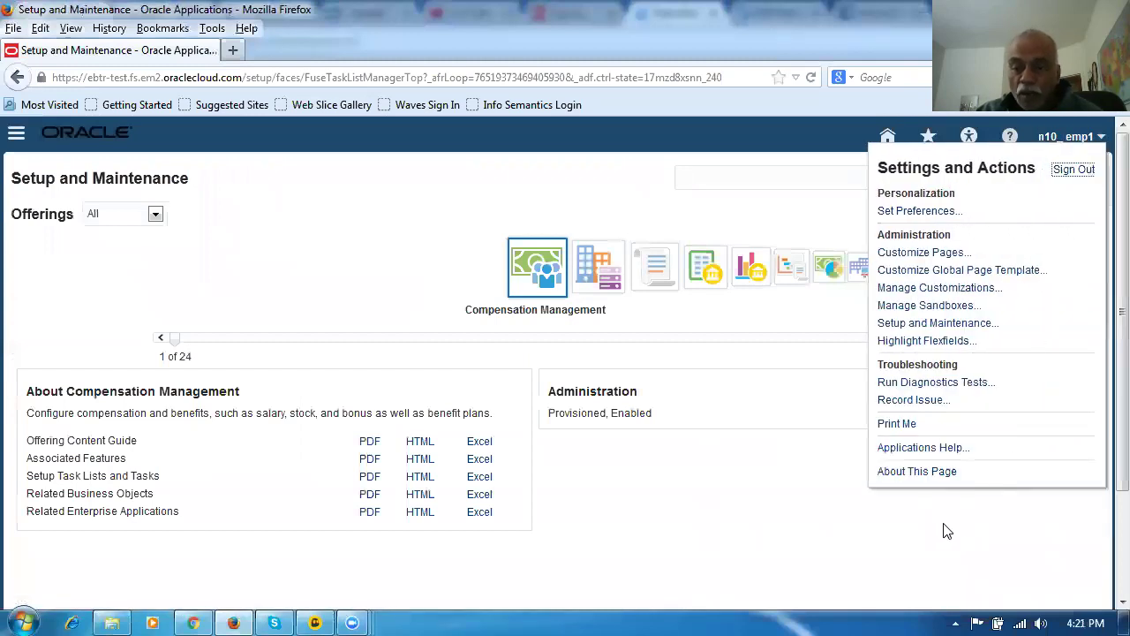
{"action": "left_click", "coordinate": [901, 479]}
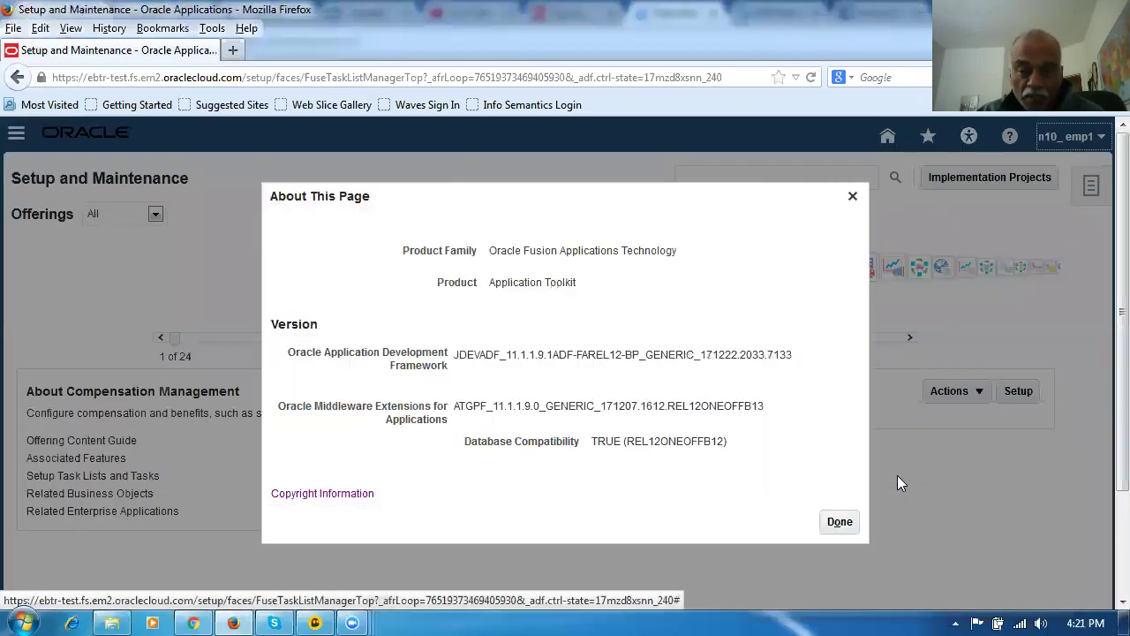
{"action": "left_click", "coordinate": [316, 497]}
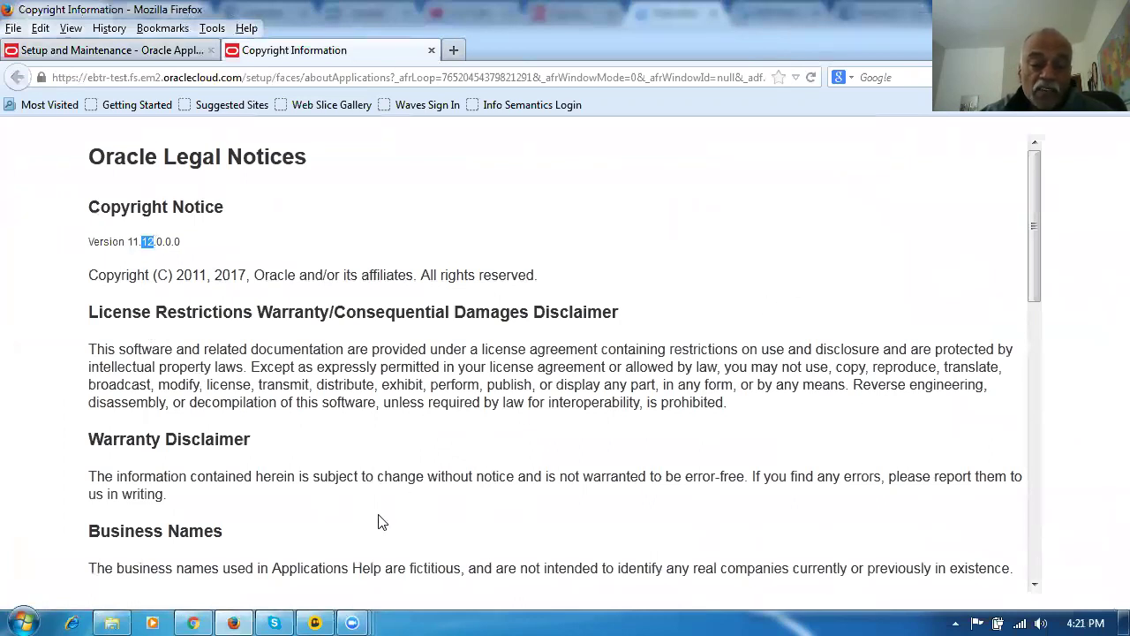
{"action": "left_click", "coordinate": [192, 622]}
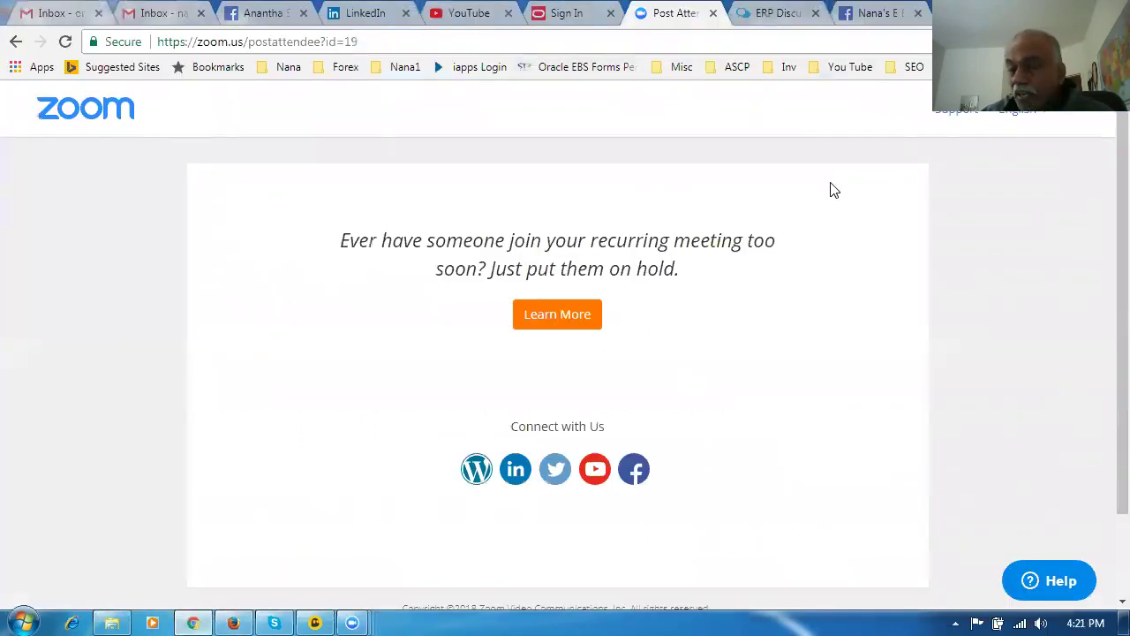
Step: Open the R13 Login bookmark in a new tab and start replacing the prefilled username
{"action": "left_click", "coordinate": [892, 16]}
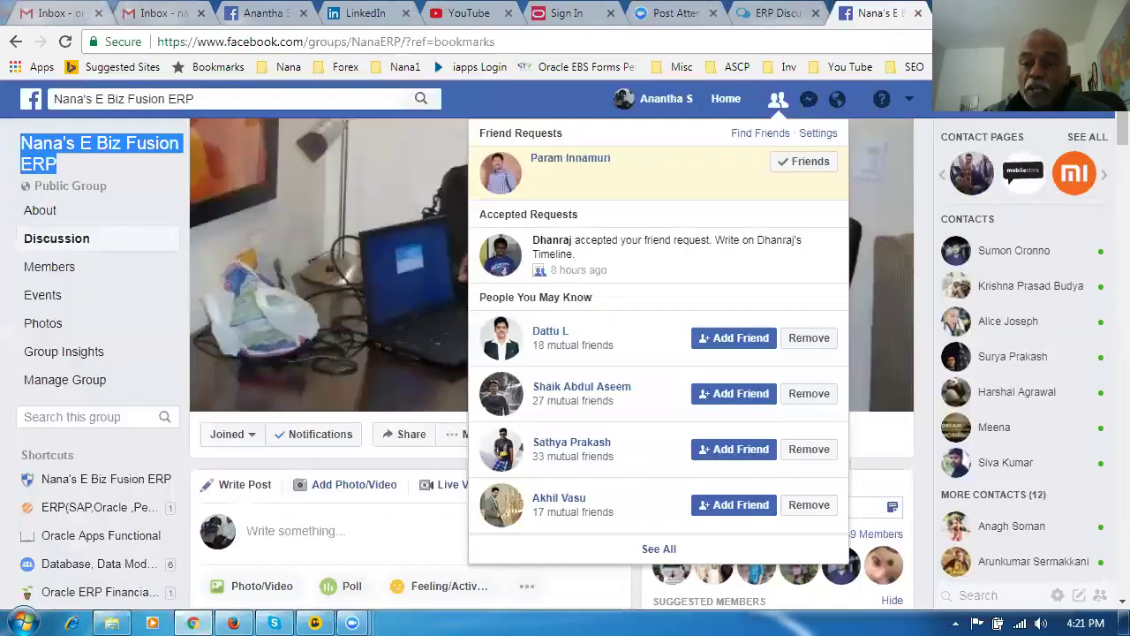
{"action": "key", "text": "ctrl+t"}
{"action": "left_click", "coordinate": [404, 67]}
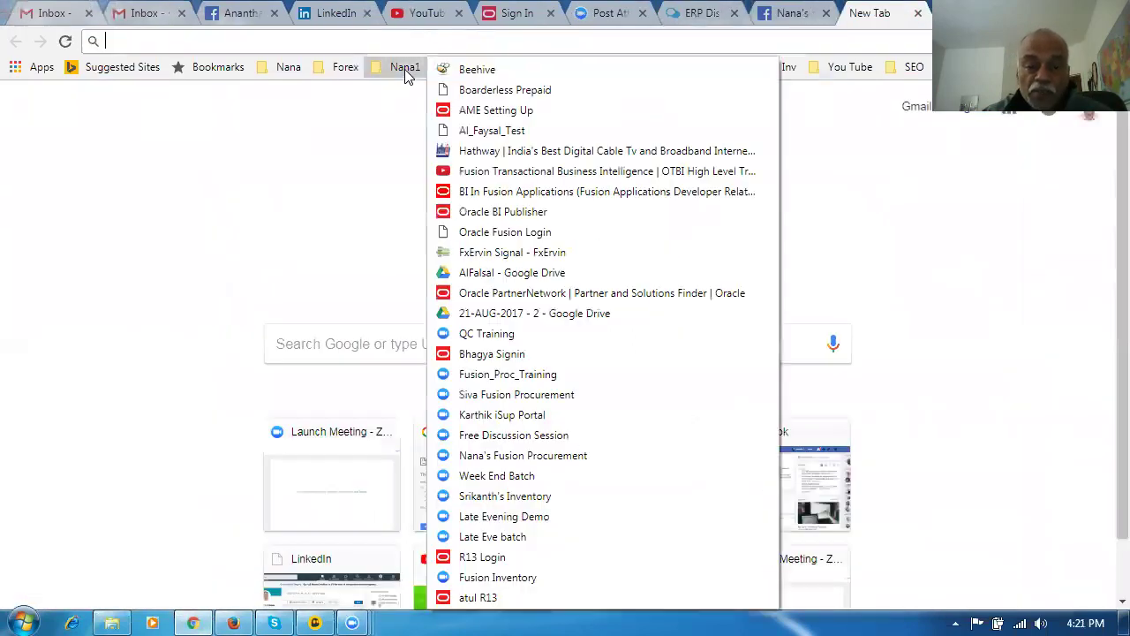
{"action": "left_click", "coordinate": [481, 557]}
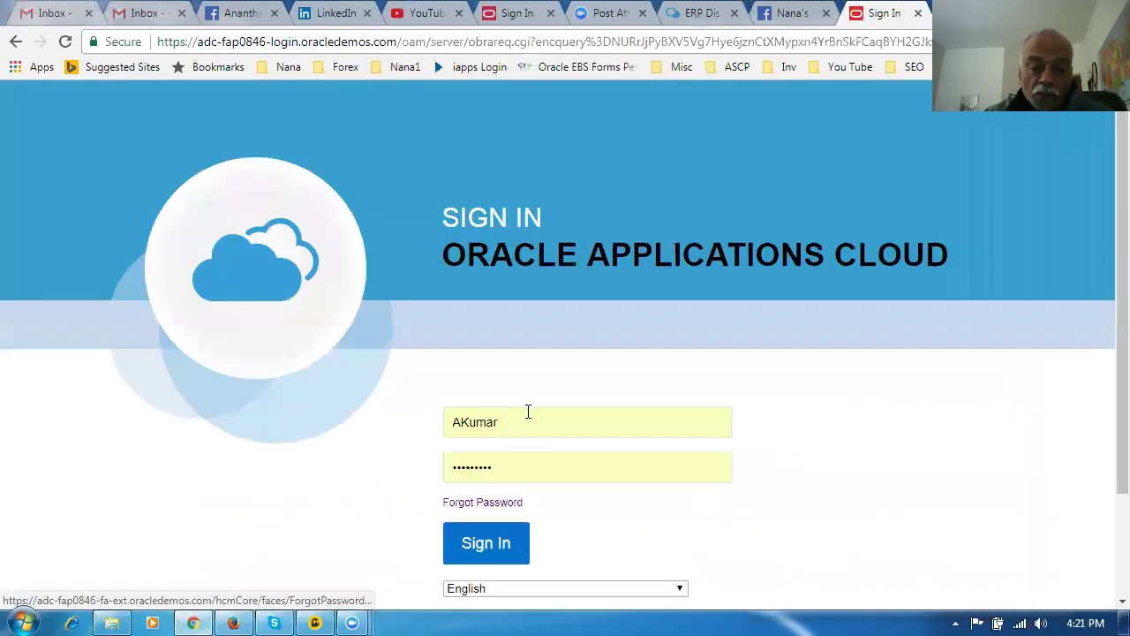
{"action": "left_click", "coordinate": [499, 415]}
{"action": "left_click_drag", "start_coordinate": [499, 415], "coordinate": [274, 396]}
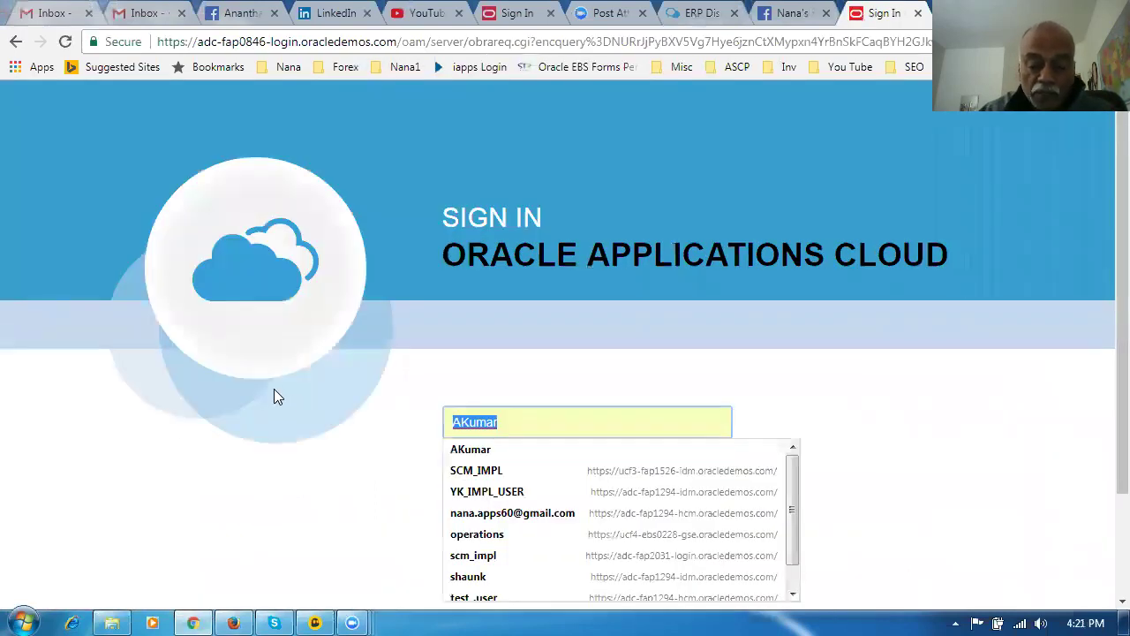
{"action": "type", "text": "s"}
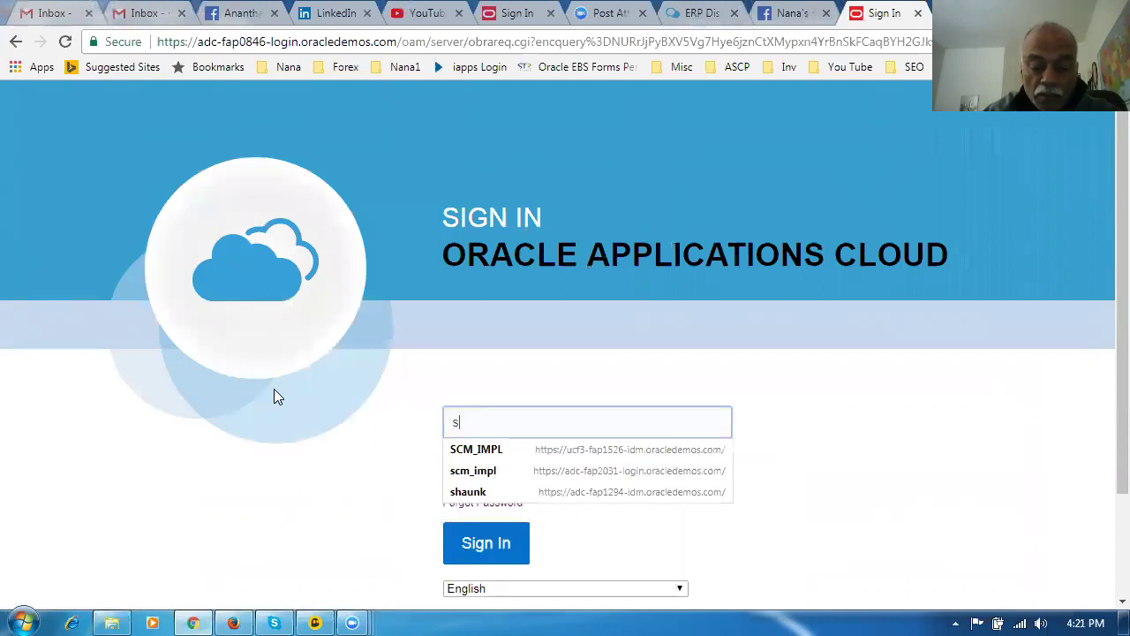
Step: Close that tab, open the R13 Sign In bookmark instead, and submit its saved credentials
{"action": "left_click", "coordinate": [919, 14]}
{"action": "key", "text": "ctrl+t"}
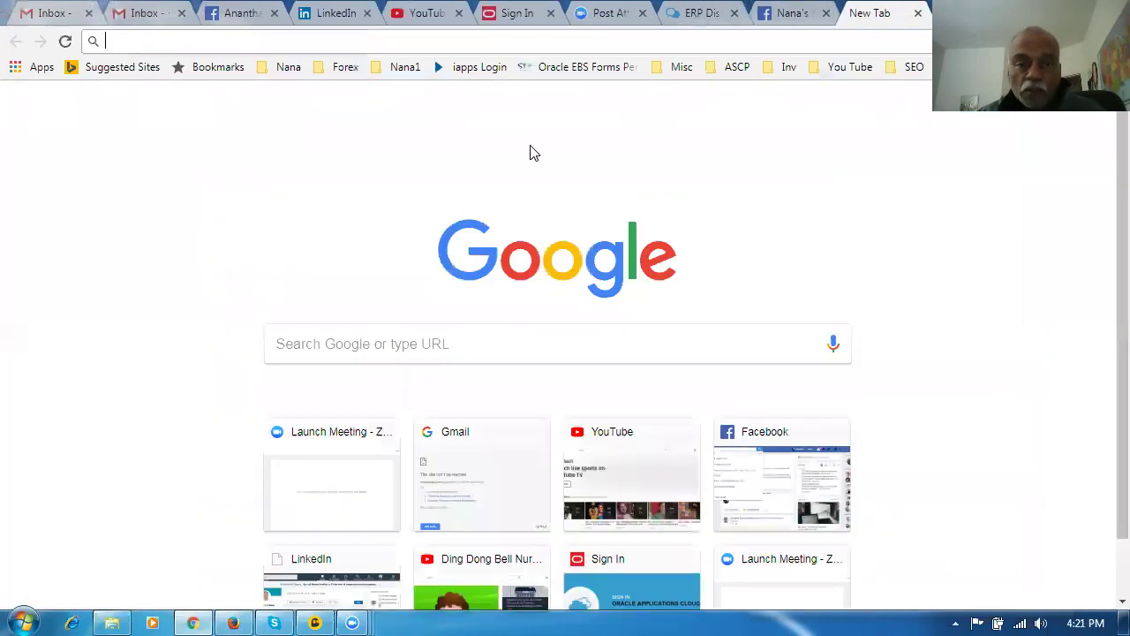
{"action": "left_click", "coordinate": [403, 69]}
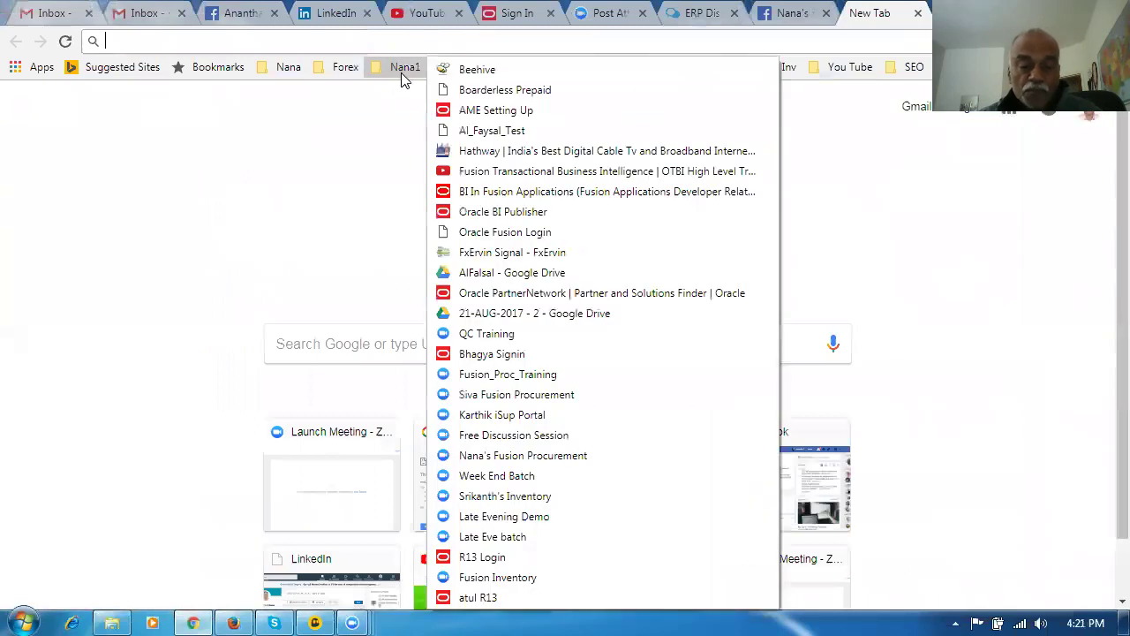
{"action": "left_click", "coordinate": [900, 159]}
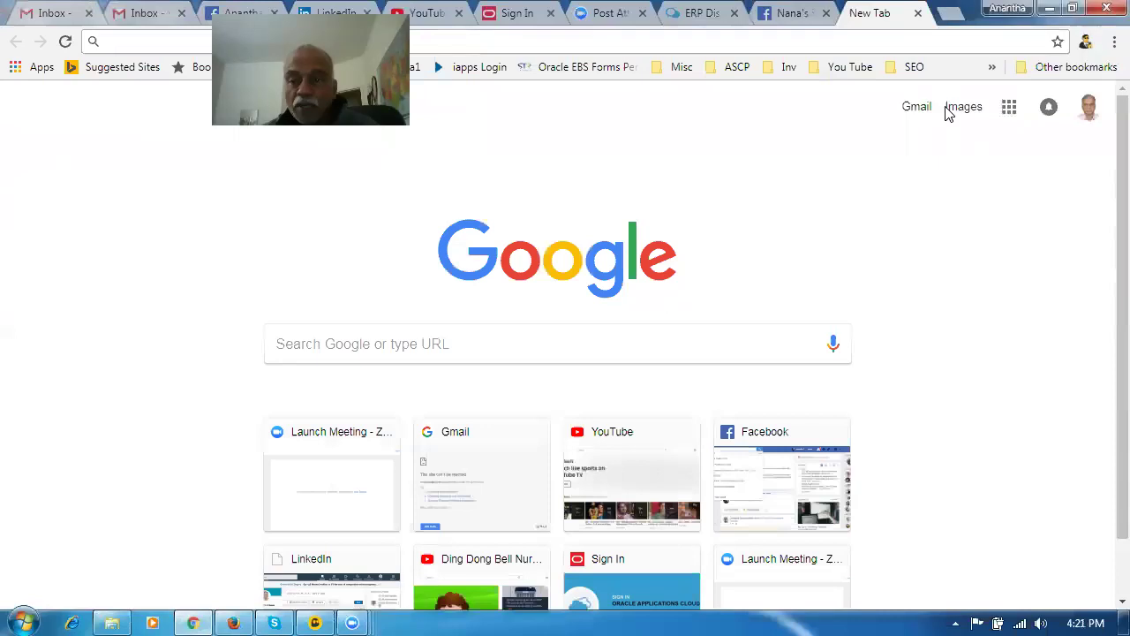
{"action": "left_click", "coordinate": [991, 68]}
{"action": "mouse_move", "coordinate": [965, 141]}
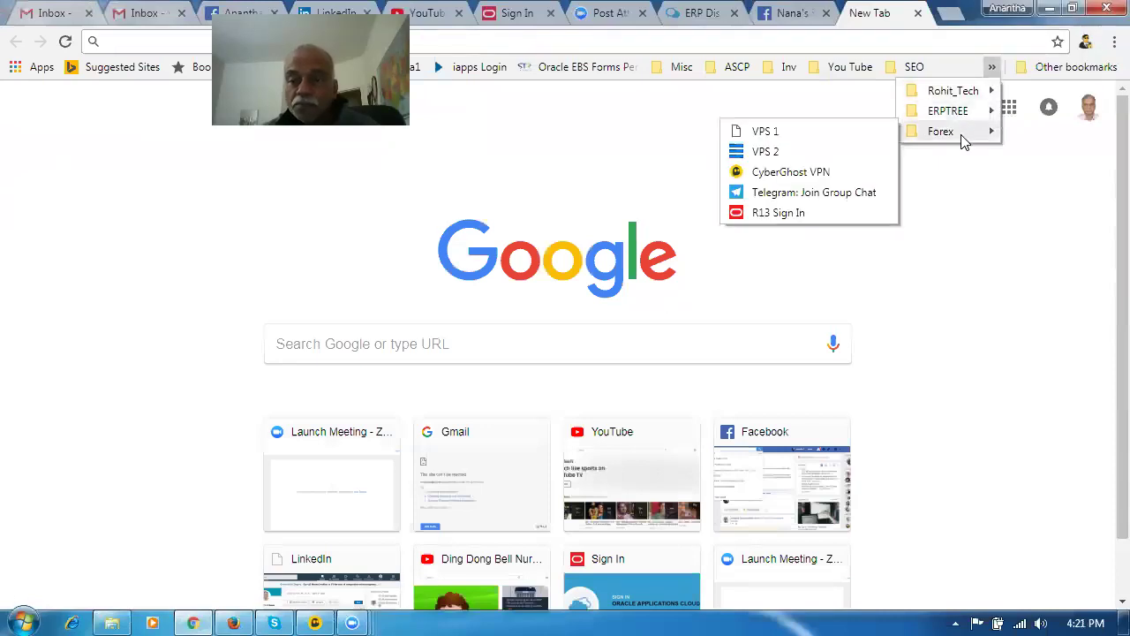
{"action": "left_click", "coordinate": [813, 213]}
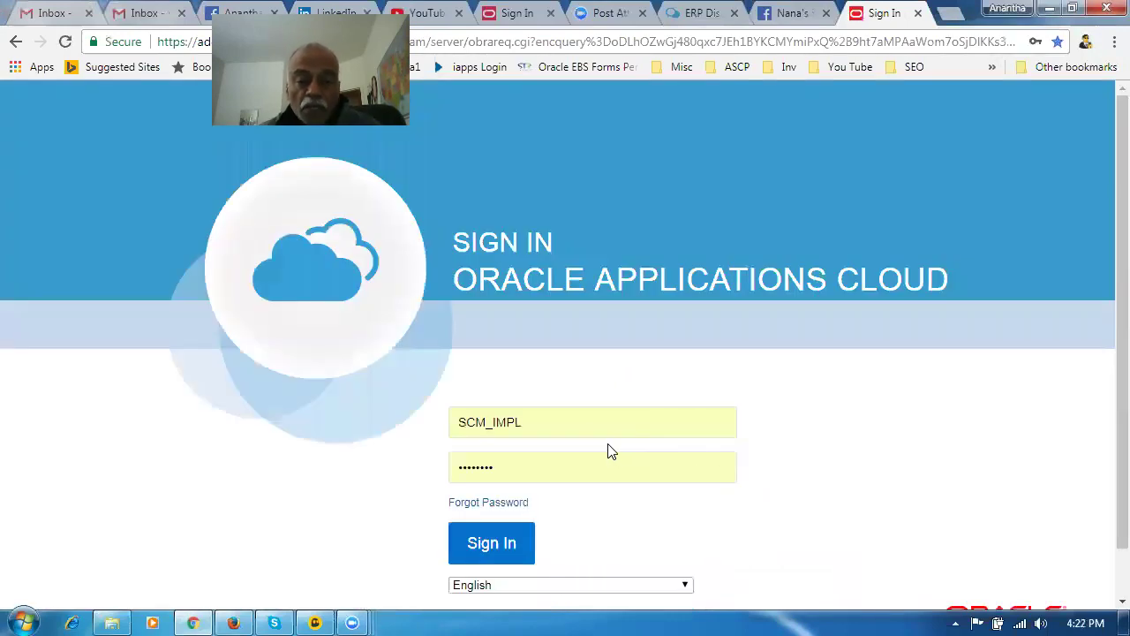
{"action": "left_click", "coordinate": [486, 542]}
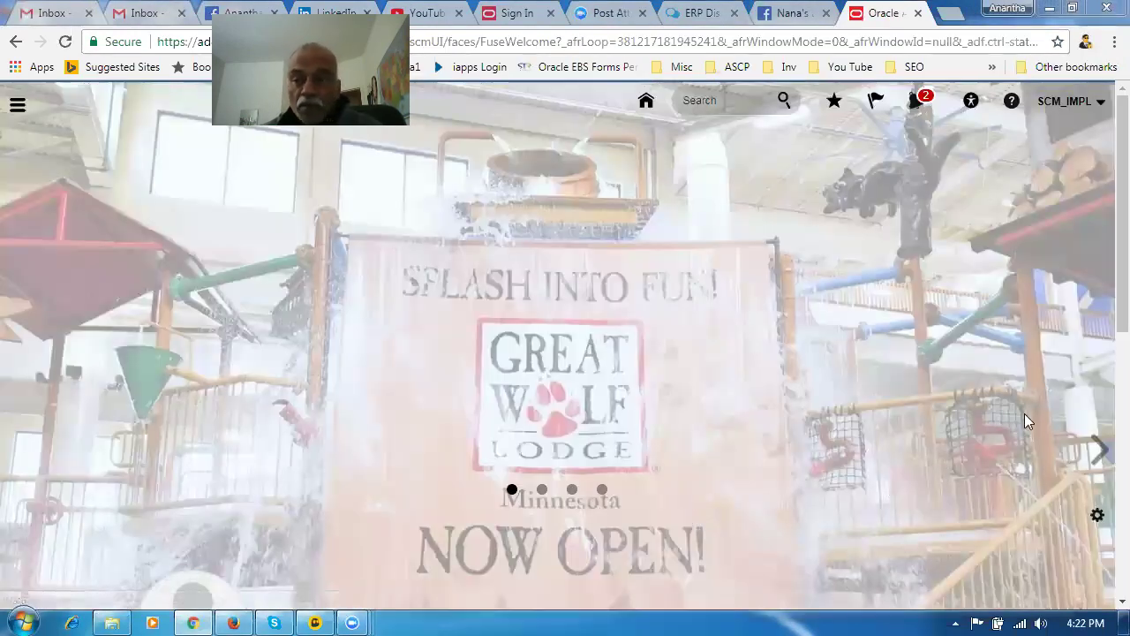
Step: Read Revision 13.18.02 (11.13.18.02.0) in About This Application, then close the dialog
{"action": "left_click", "coordinate": [1058, 103]}
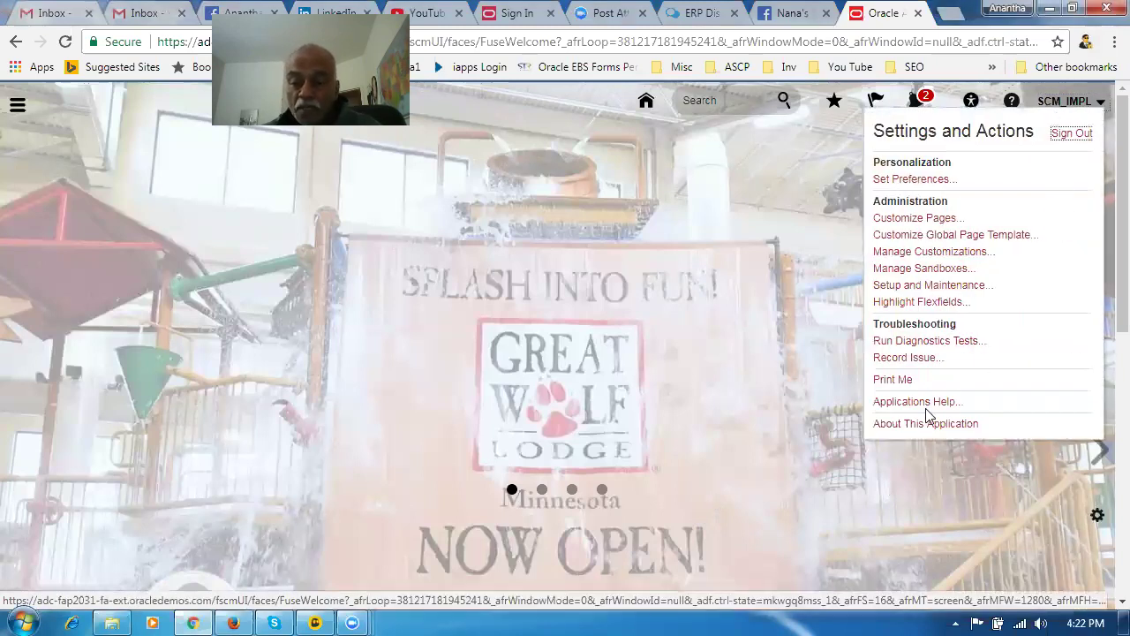
{"action": "left_click", "coordinate": [899, 425]}
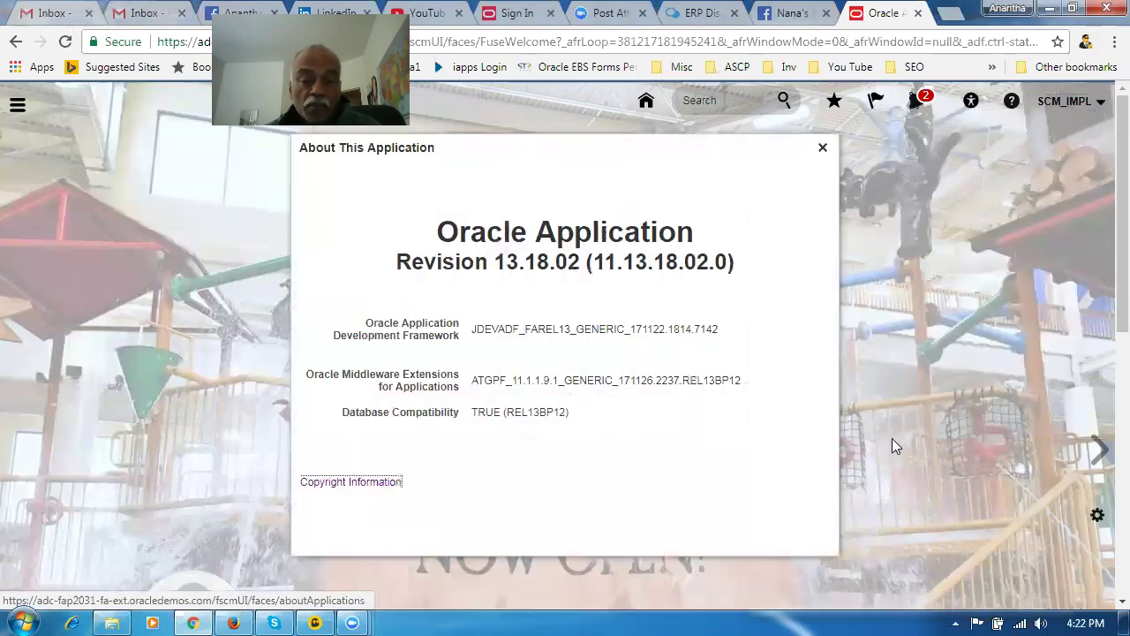
{"action": "left_click_drag", "start_coordinate": [491, 263], "coordinate": [579, 259]}
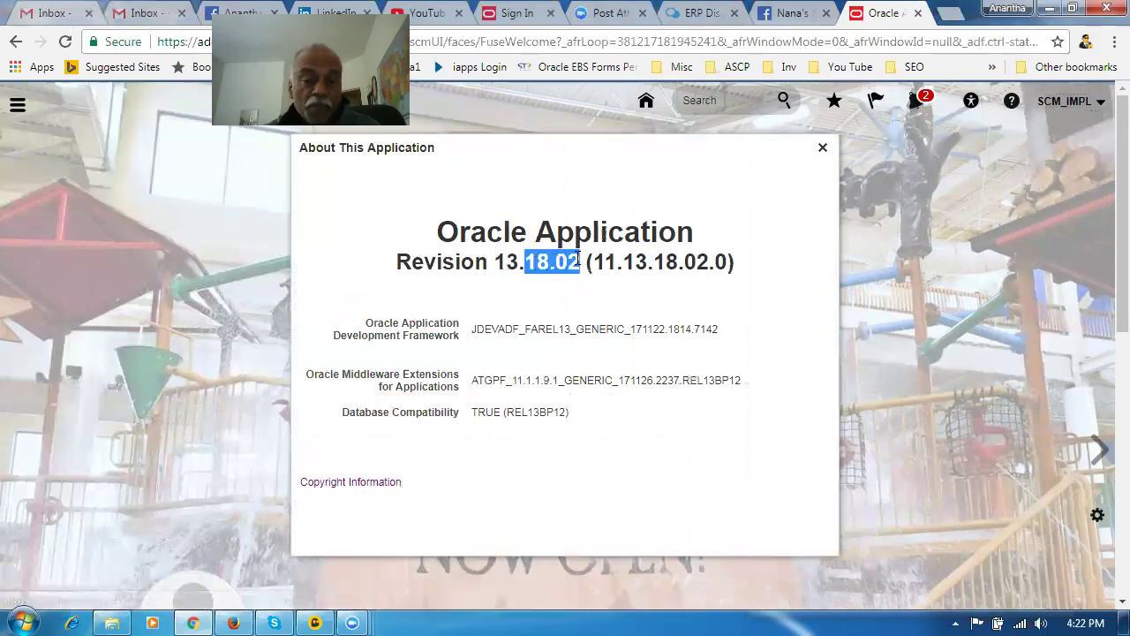
{"action": "left_click", "coordinate": [603, 332]}
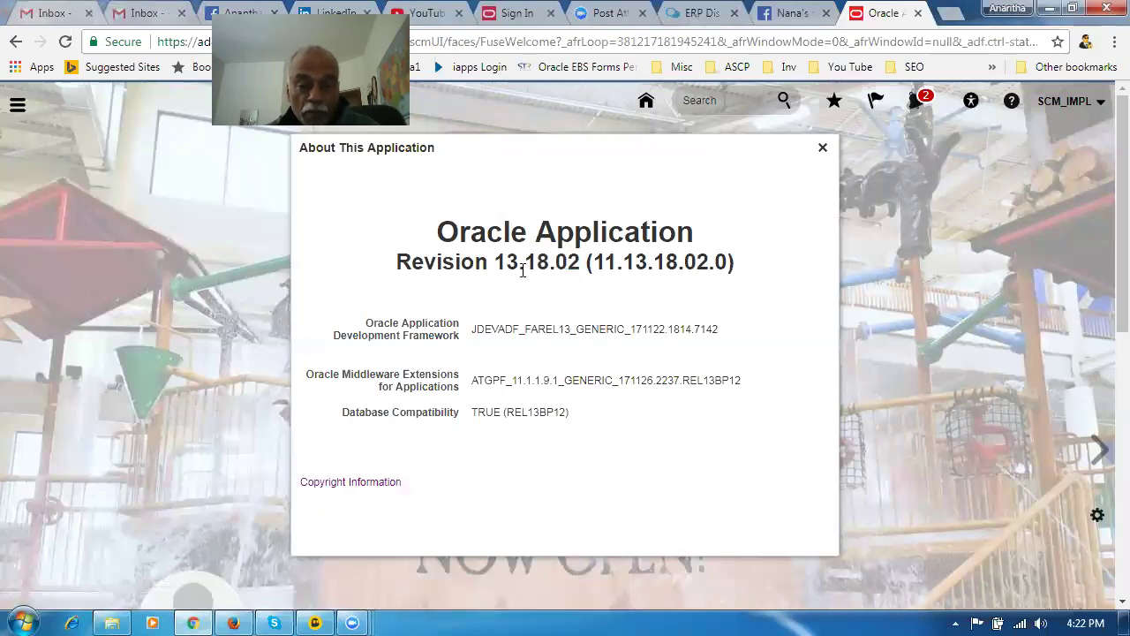
{"action": "left_click_drag", "start_coordinate": [526, 262], "coordinate": [559, 254]}
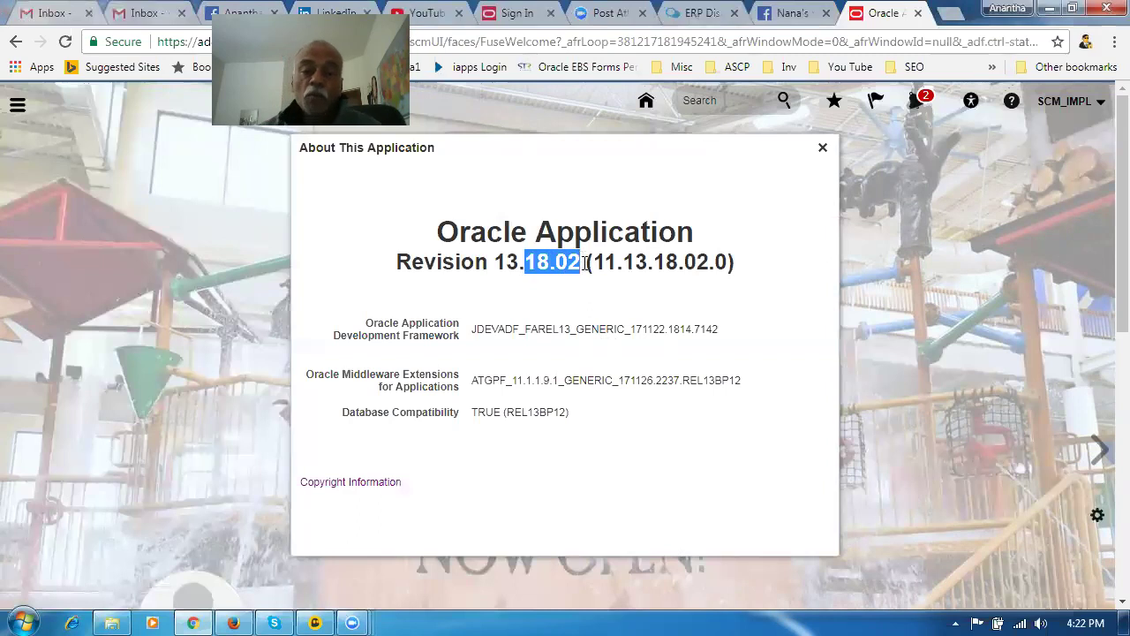
{"action": "left_click", "coordinate": [569, 309]}
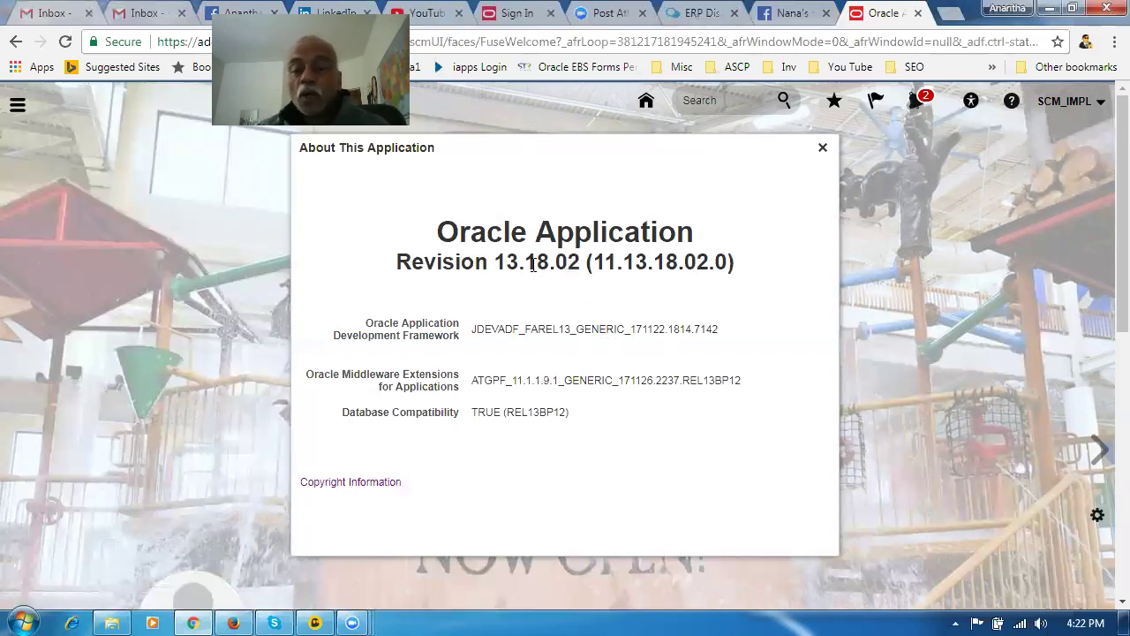
{"action": "left_click_drag", "start_coordinate": [530, 261], "coordinate": [582, 263]}
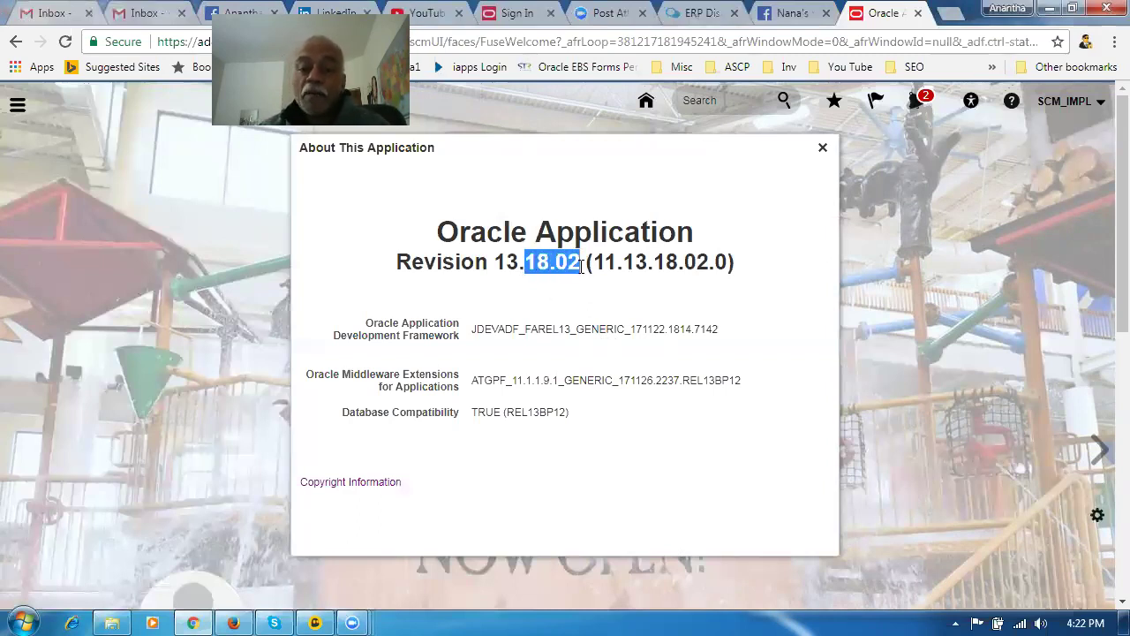
{"action": "left_click", "coordinate": [822, 147]}
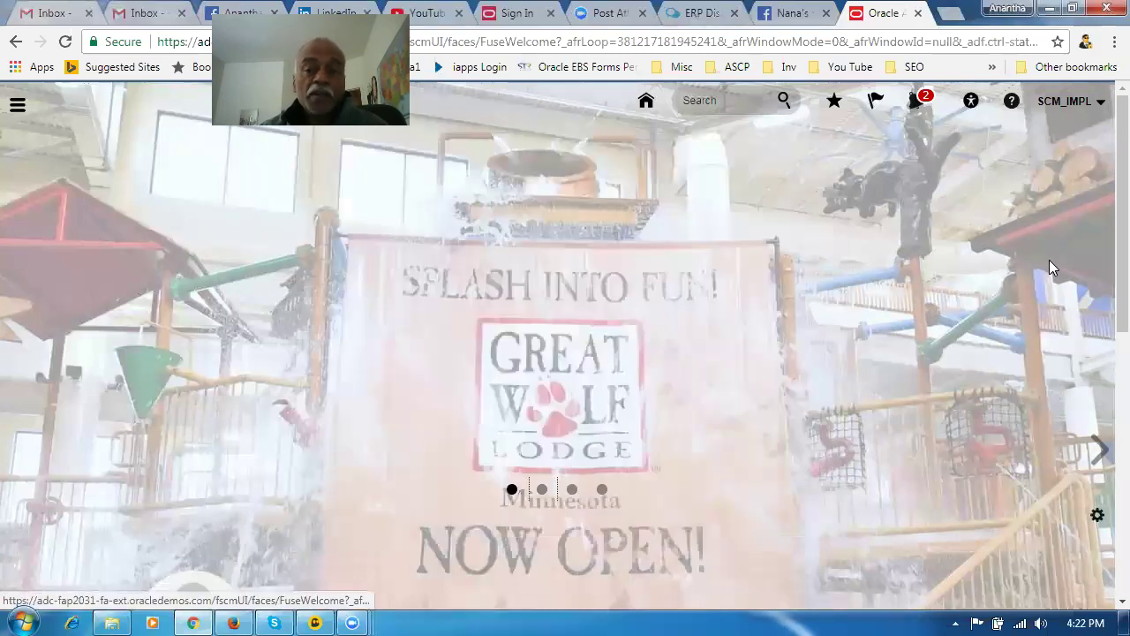
Step: Sign Out from the user menu and Confirm on the Logout Consent page
{"action": "left_click", "coordinate": [1066, 103]}
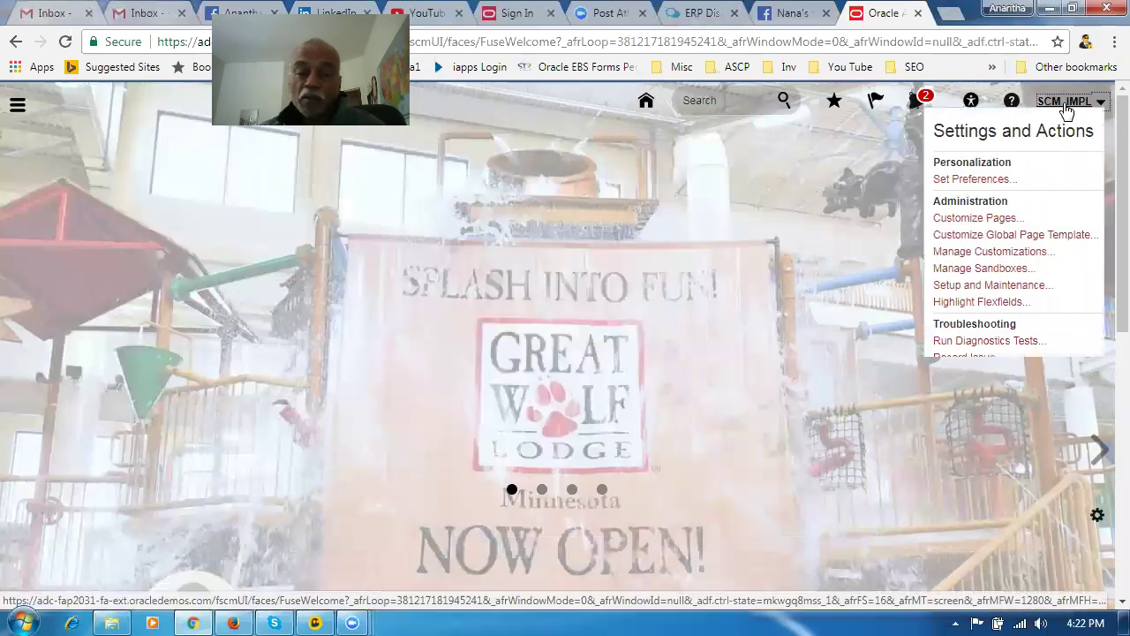
{"action": "left_click", "coordinate": [1071, 134]}
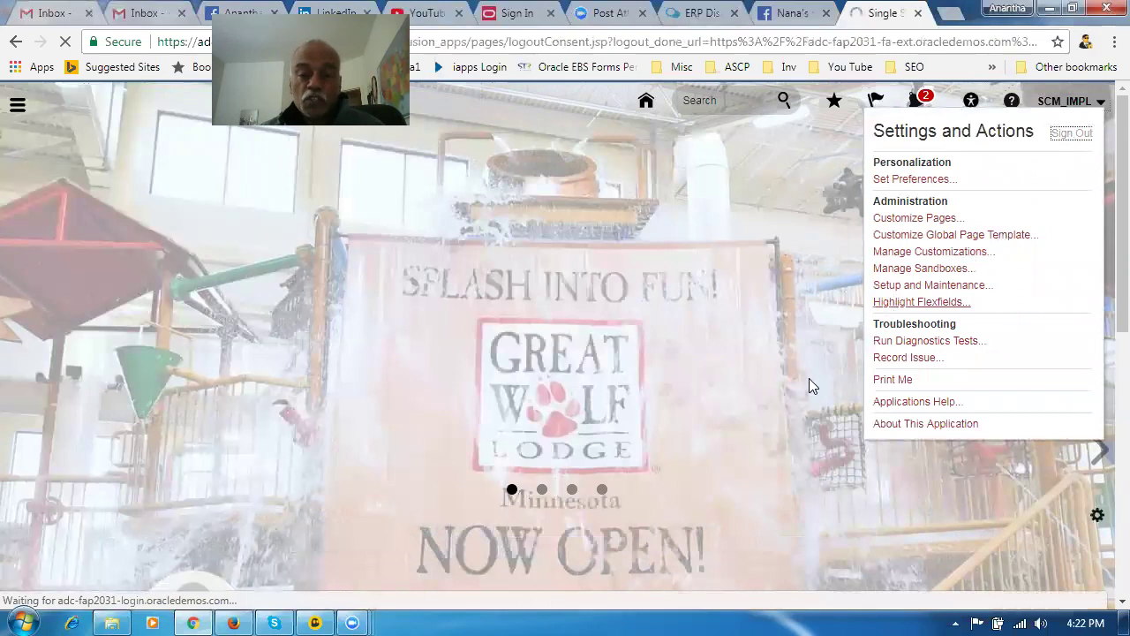
{"action": "left_click", "coordinate": [583, 495]}
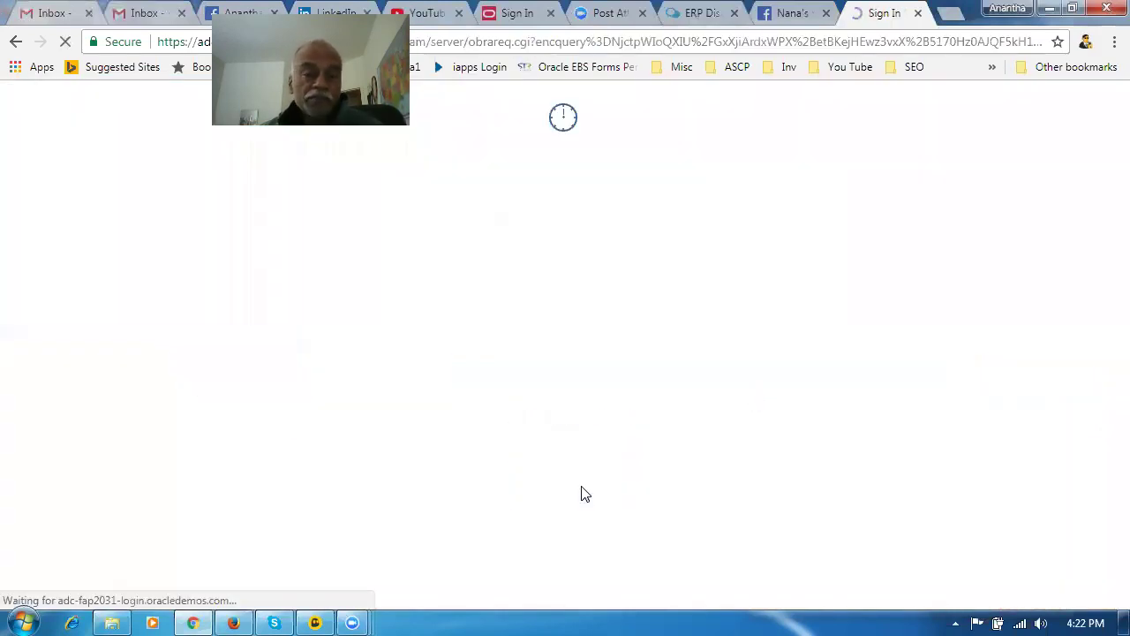